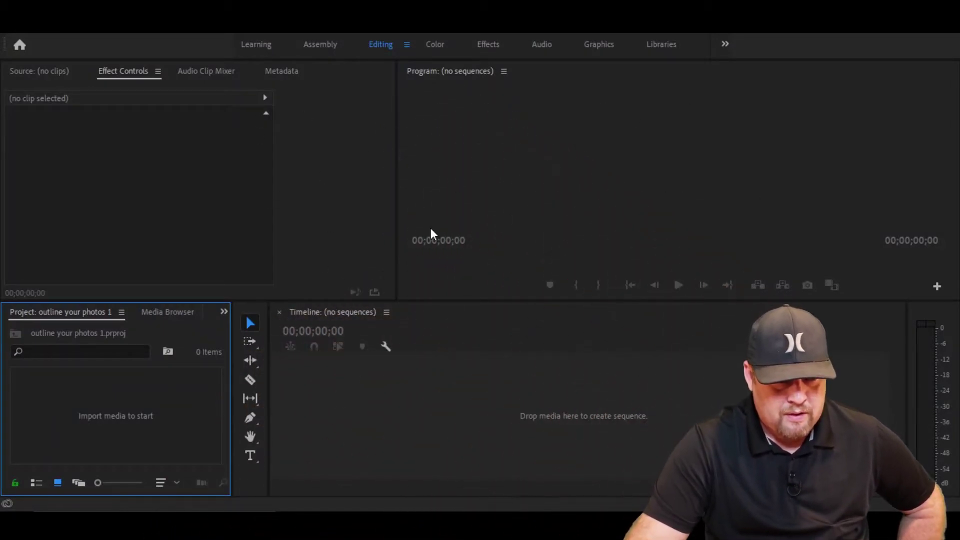
- Import png.png from the Desktop and create a sequence from it in the timeline
double_click(124, 419)
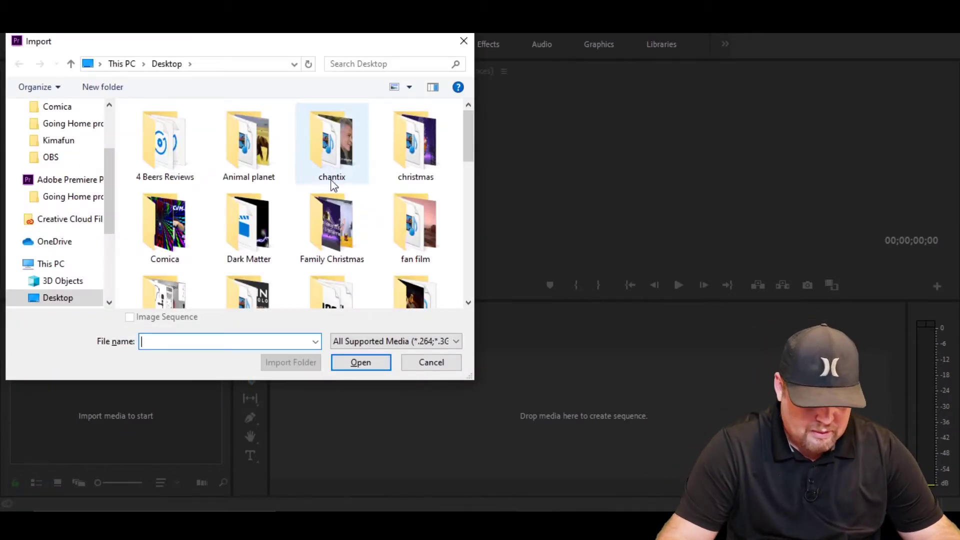
scroll(327, 191, "down", 5)
scroll(320, 202, "down", 5)
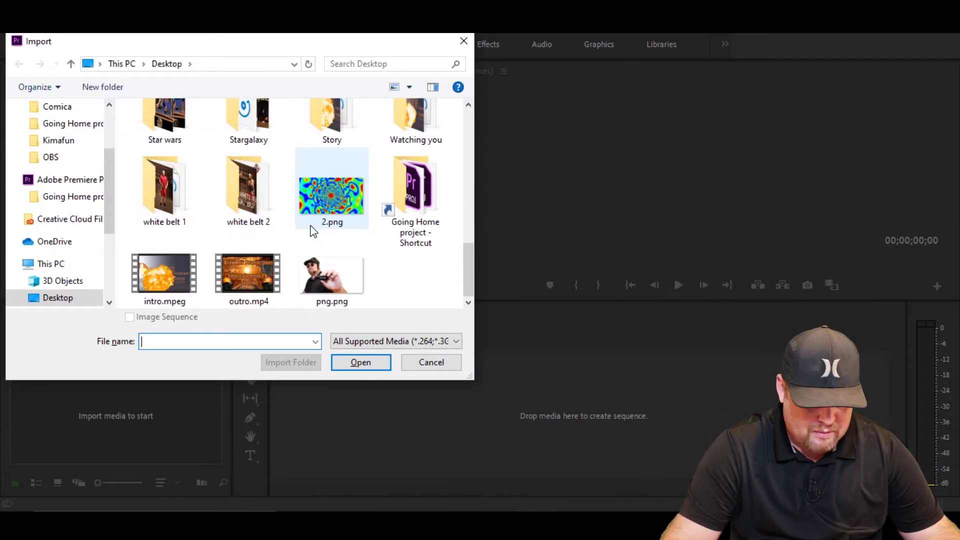
double_click(322, 274)
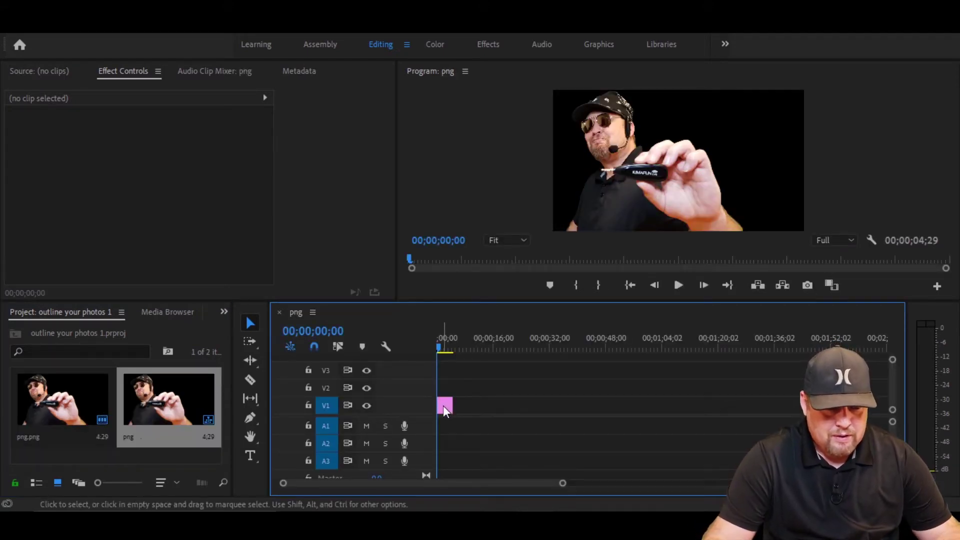
left_click(445, 408)
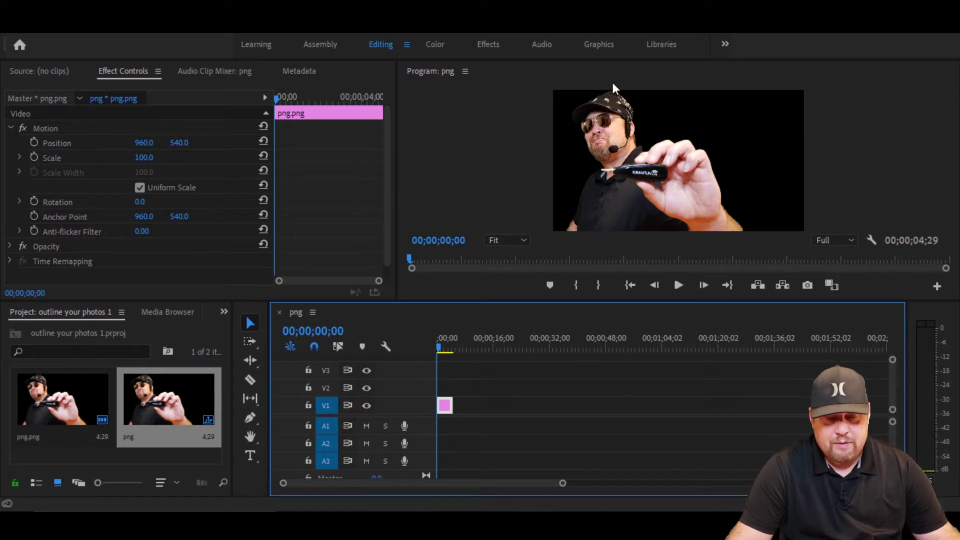
left_click(471, 403)
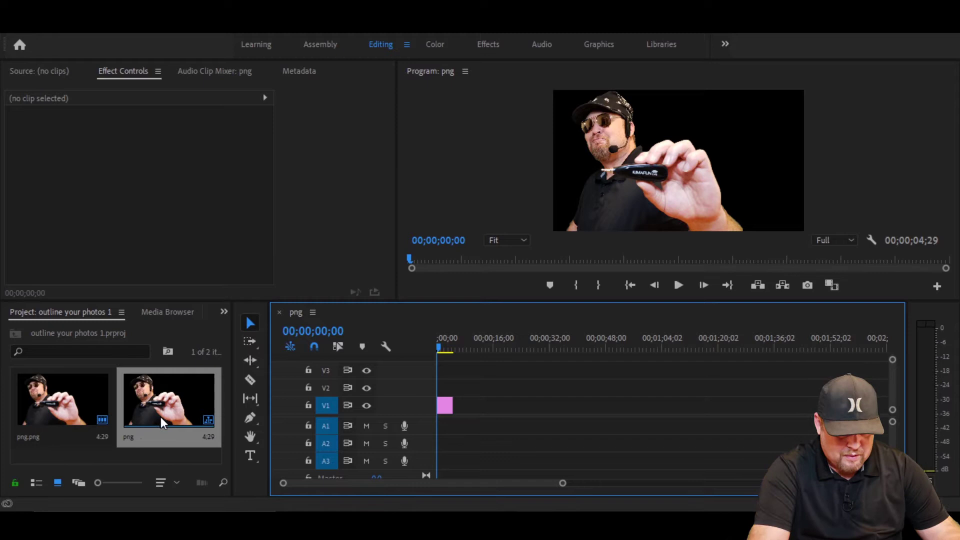
- Import 2.png from the Desktop and place it on track V1 as a background beneath the png.png clip
key("ctrl+i")
scroll(294, 285, "down", 5)
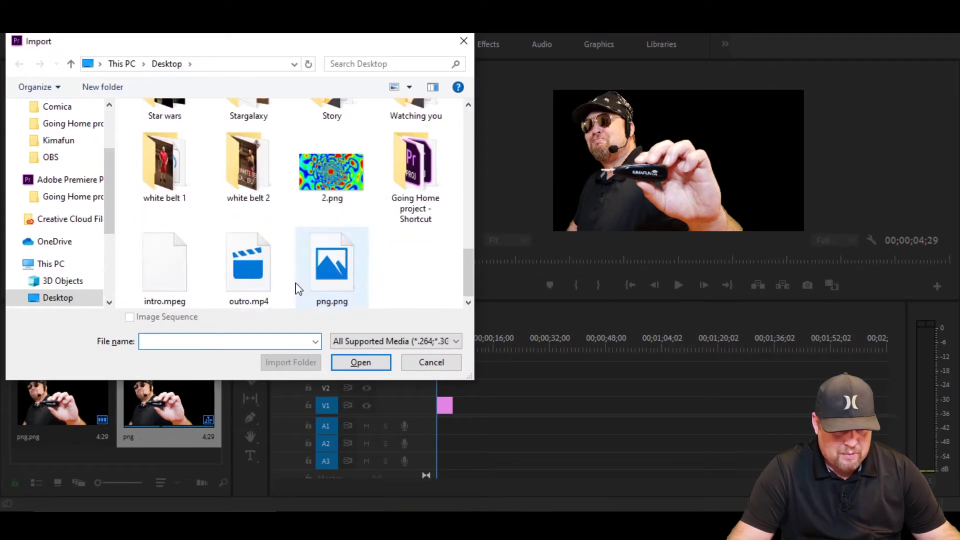
double_click(342, 180)
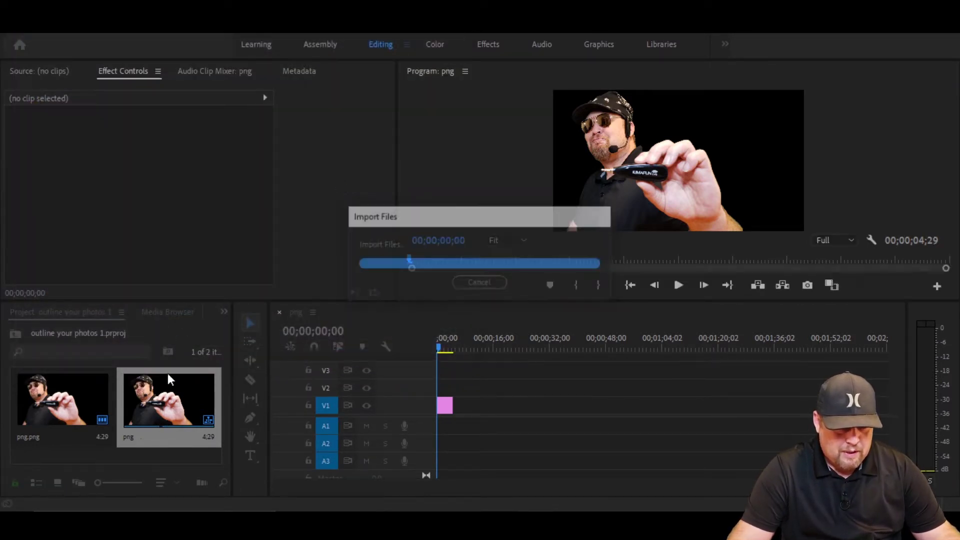
left_click_drag(76, 434, 499, 392)
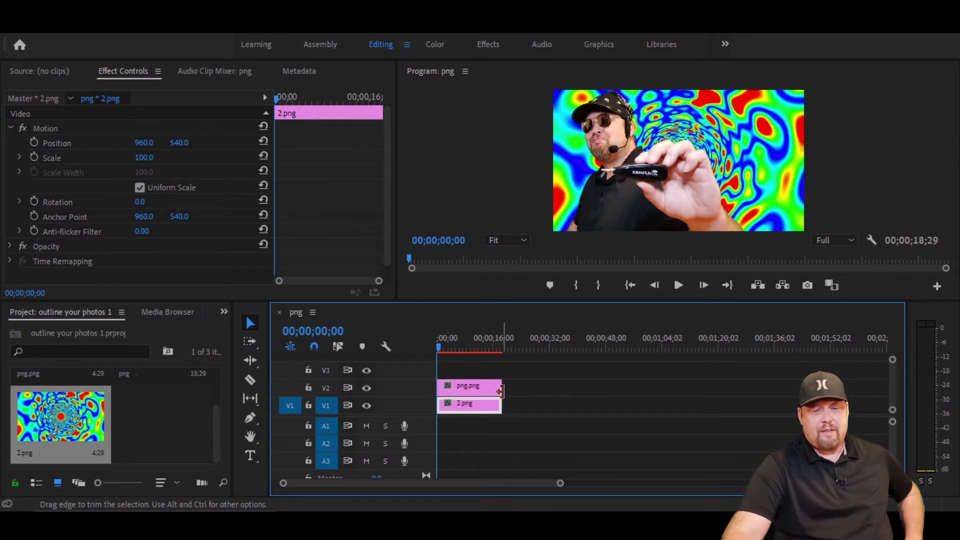
- Set the png.png clip's scale to 79 and its position to 1387, 689
left_click(471, 390)
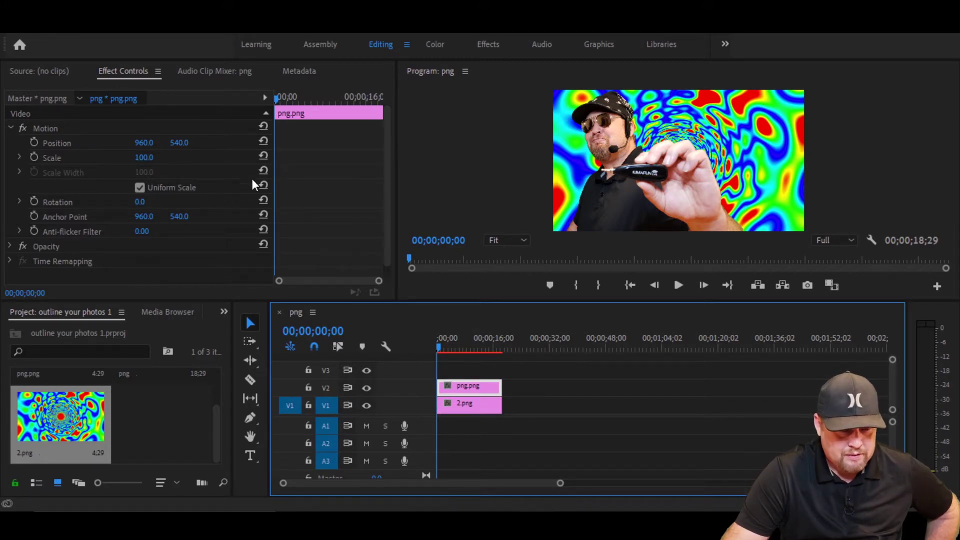
left_click_drag(149, 145, 393, 145)
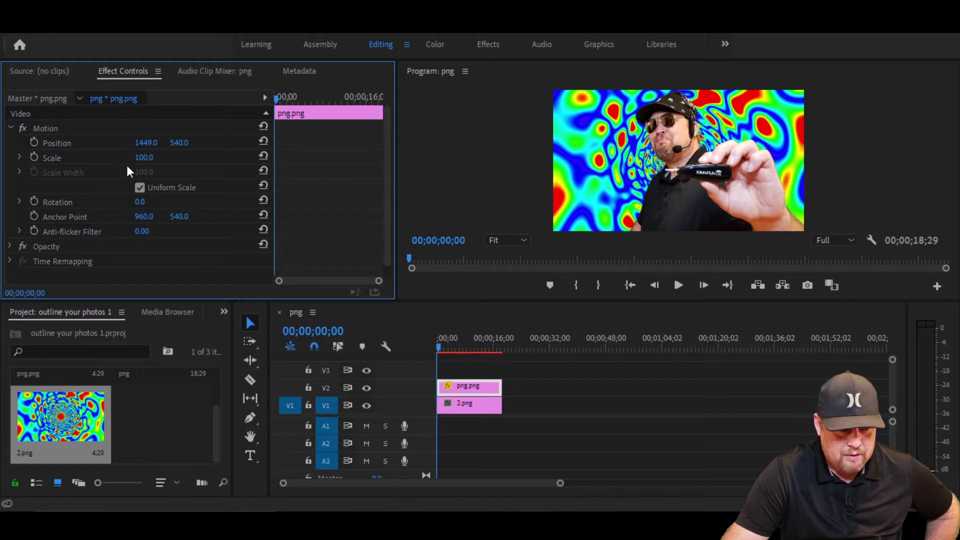
left_click_drag(154, 159, 244, 143)
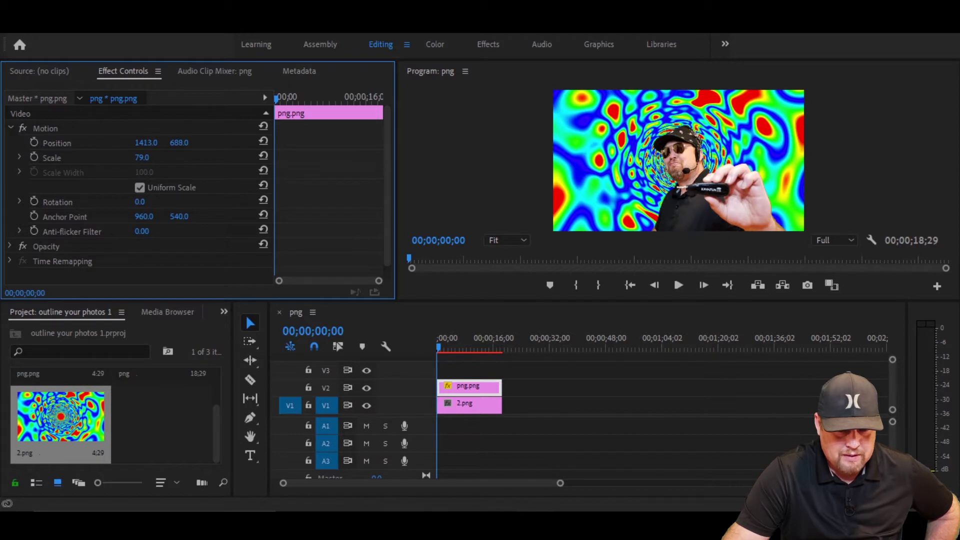
left_click_drag(163, 143, 150, 143)
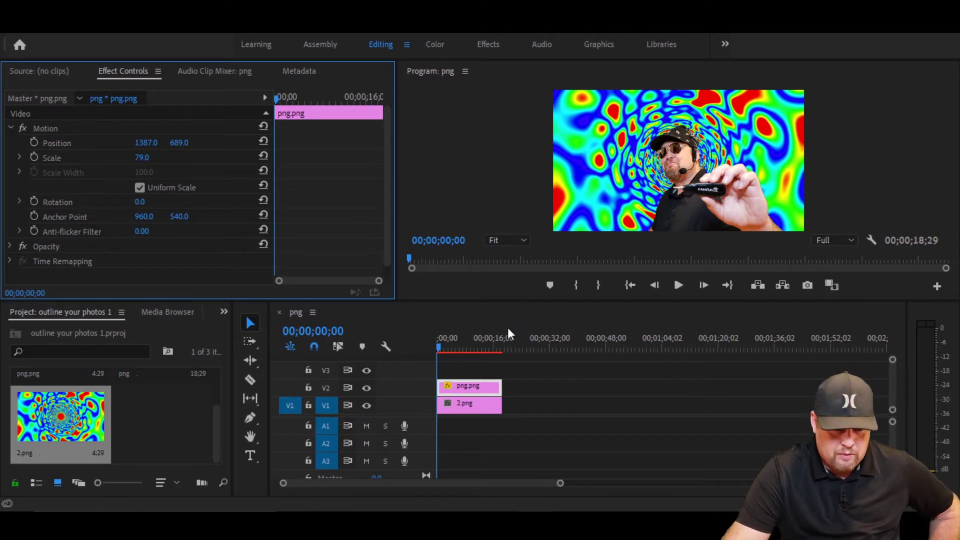
left_click(479, 366)
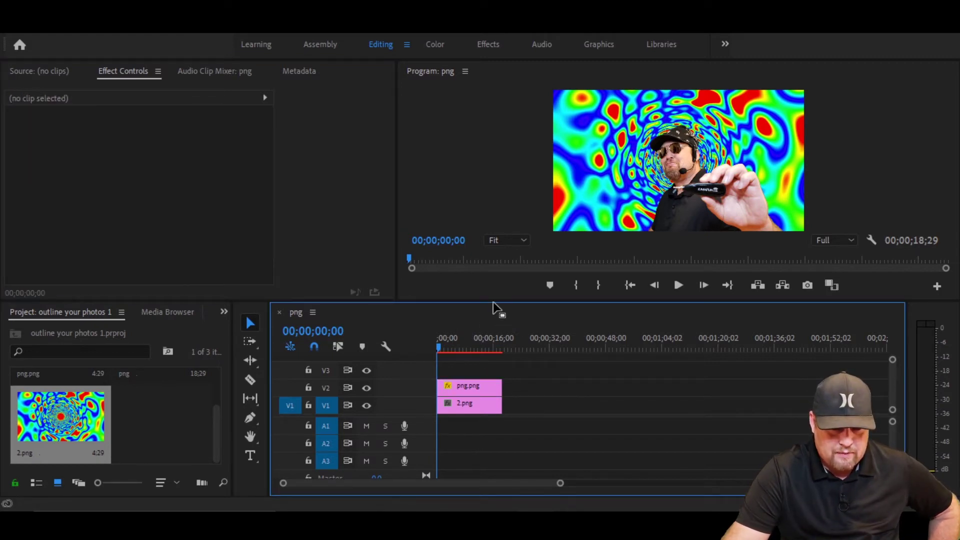
left_click_drag(493, 300, 487, 384)
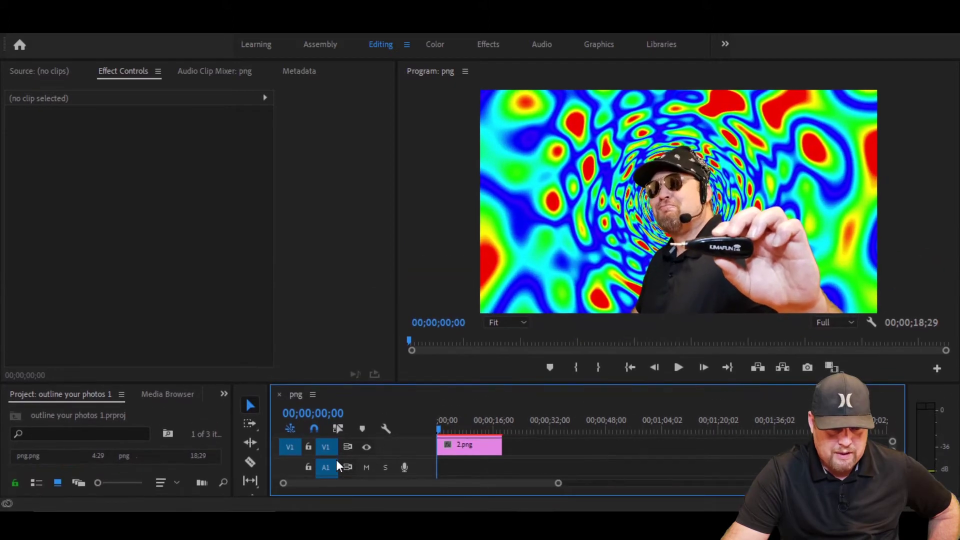
left_click_drag(428, 383, 419, 289)
left_click(250, 413)
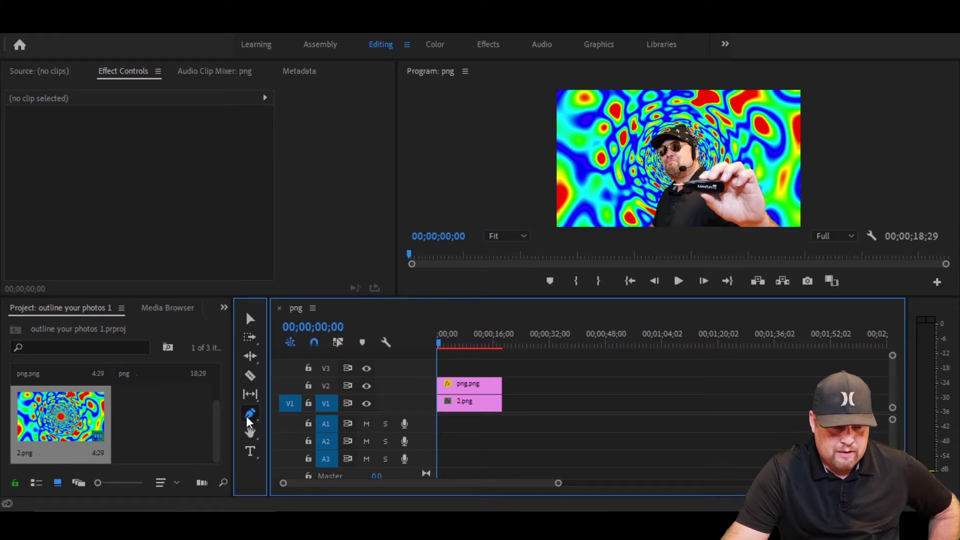
left_click_drag(402, 299, 374, 308)
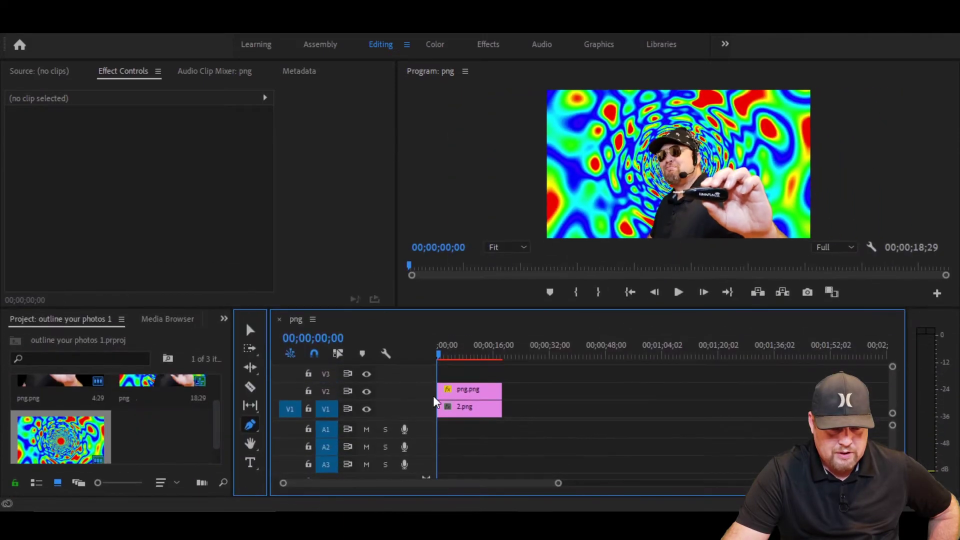
- Move the 2.png background clip along V1 past the end of the png.png clip, leaving the cutout on black
key("v")
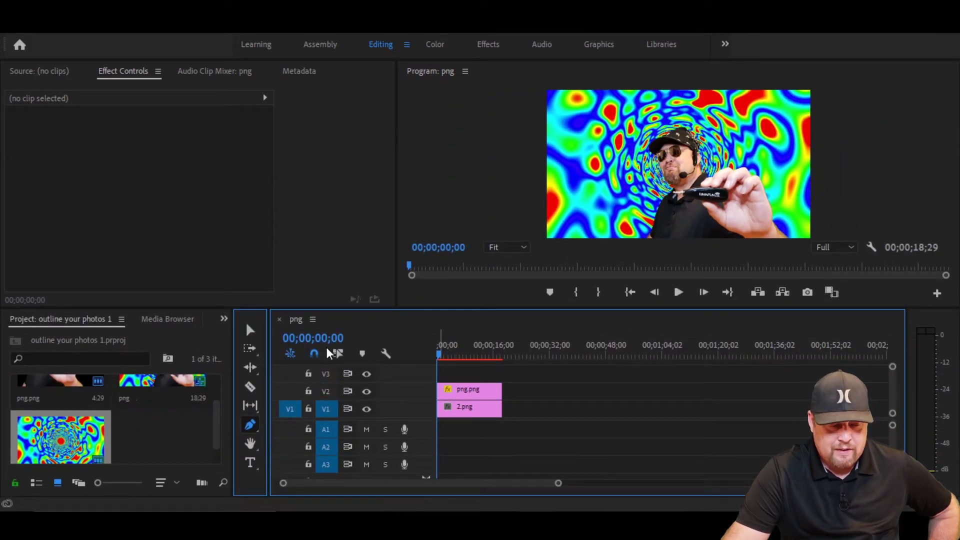
left_click_drag(473, 409, 565, 410)
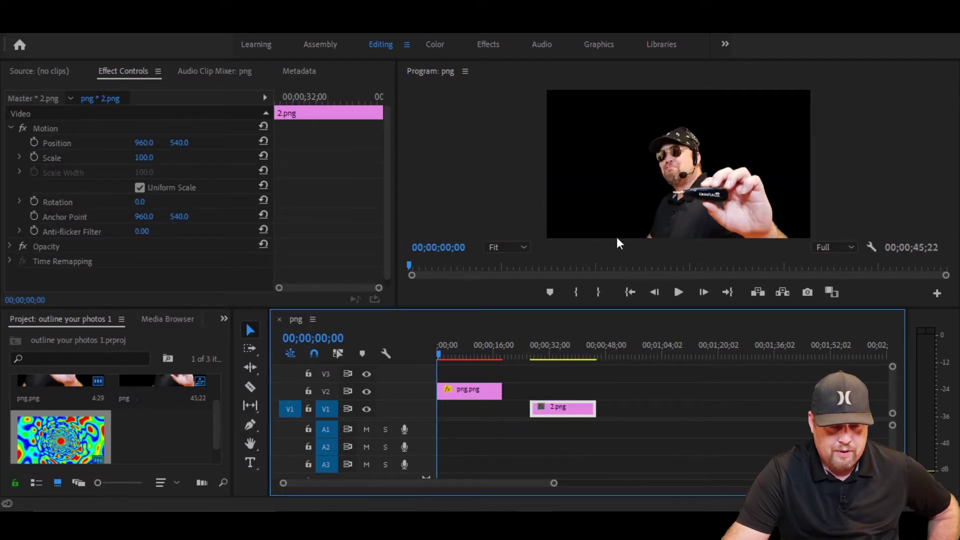
- Activate the Pen tool, enlarge the Program monitor and set its zoom to 50%, showing the lower part of the photo
left_click(249, 426)
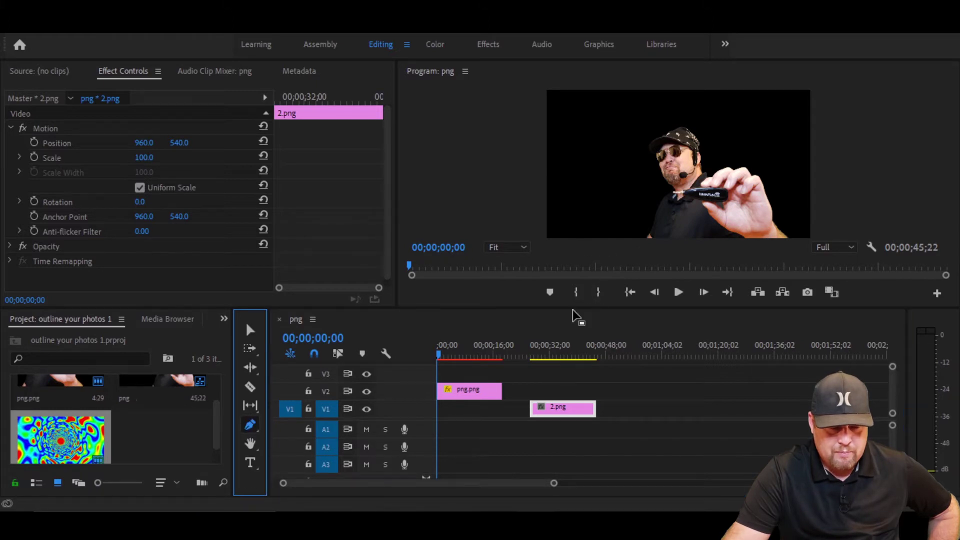
left_click_drag(574, 309, 553, 395)
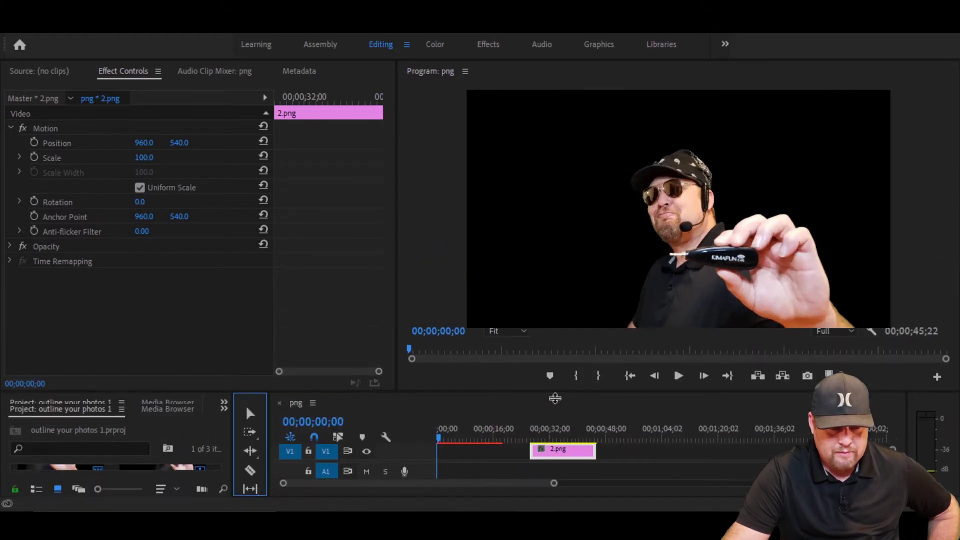
left_click(523, 335)
left_click(511, 398)
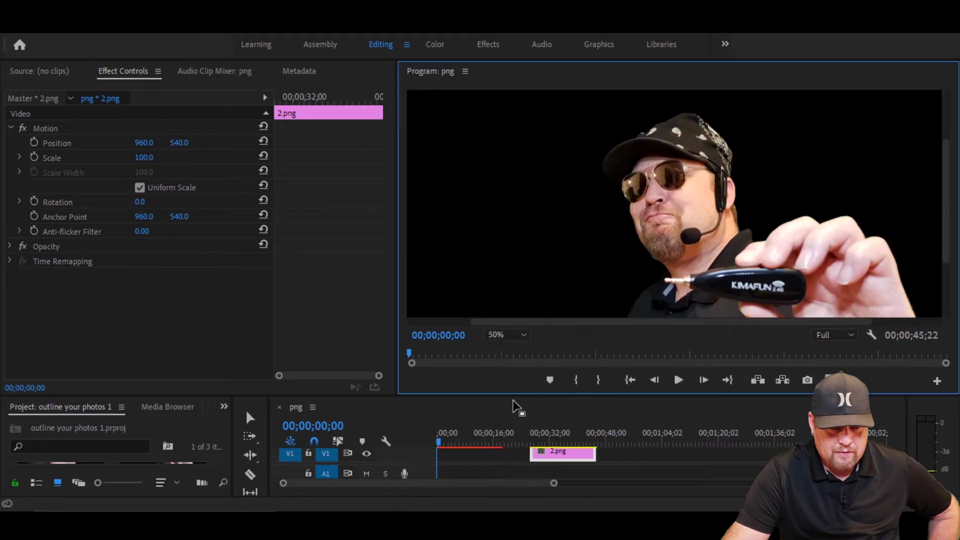
left_click_drag(942, 194, 946, 255)
key("ctrl+z")
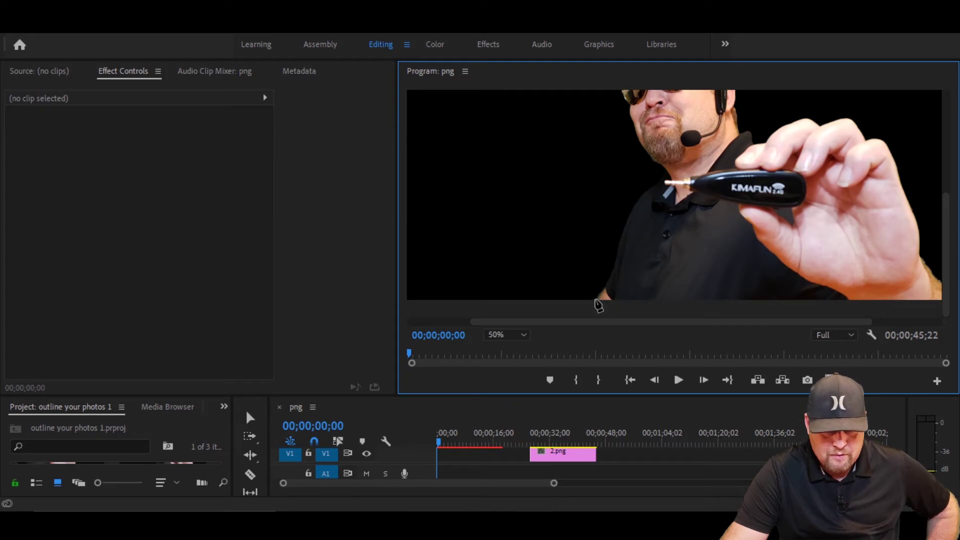
- Draw the first short Pen path segment from the photo's bottom edge up along the man's arm to the sleeve
left_click(596, 300)
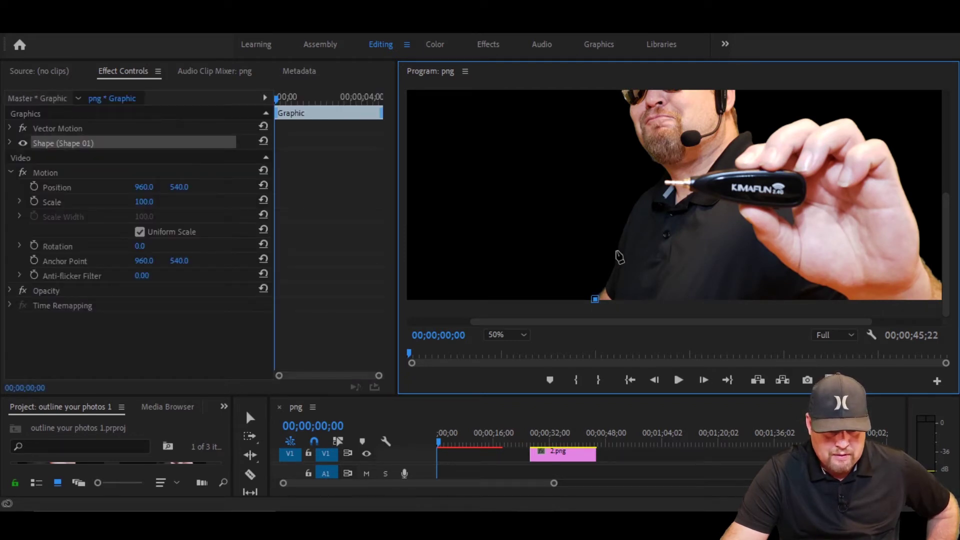
left_click_drag(619, 248, 619, 228)
key("ctrl+z")
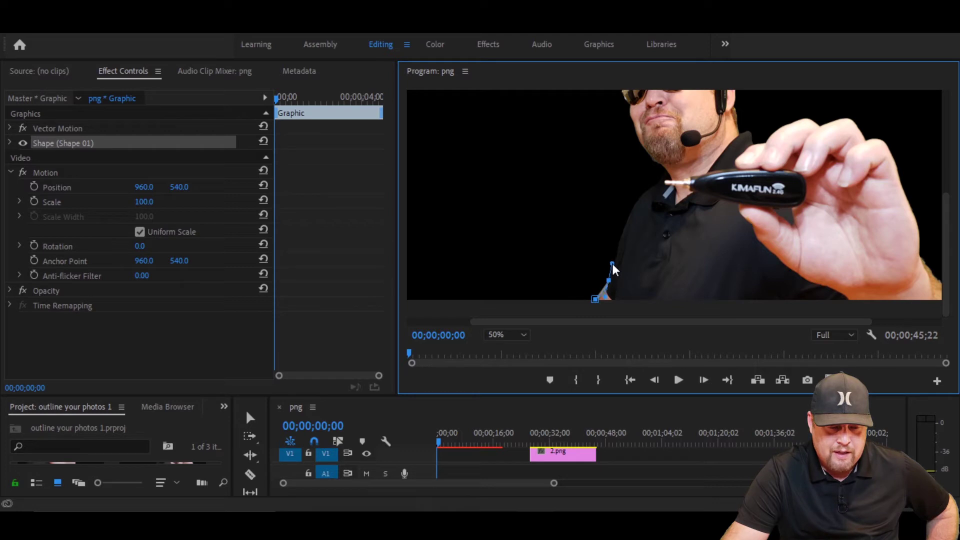
left_click_drag(615, 270, 618, 241)
left_click_drag(655, 198, 645, 273)
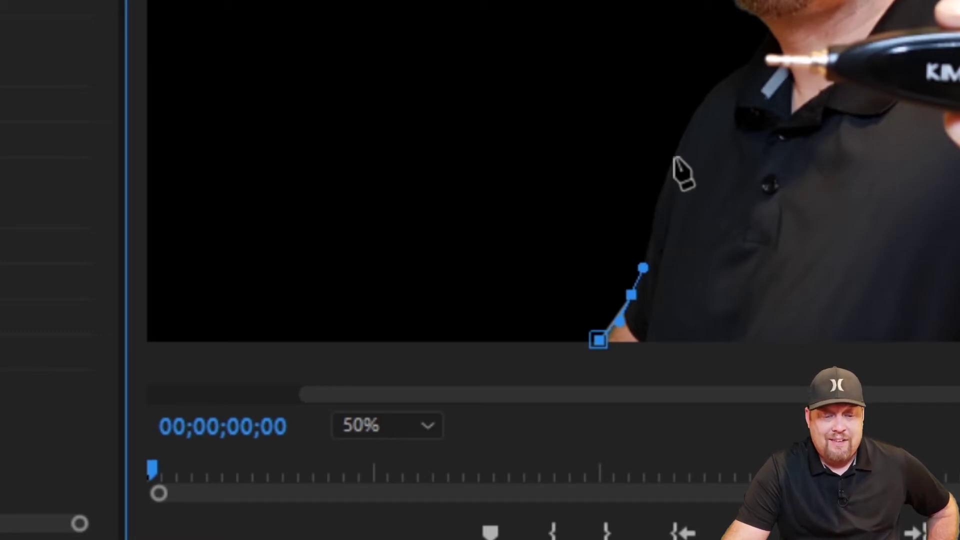
left_click_drag(684, 141, 704, 147)
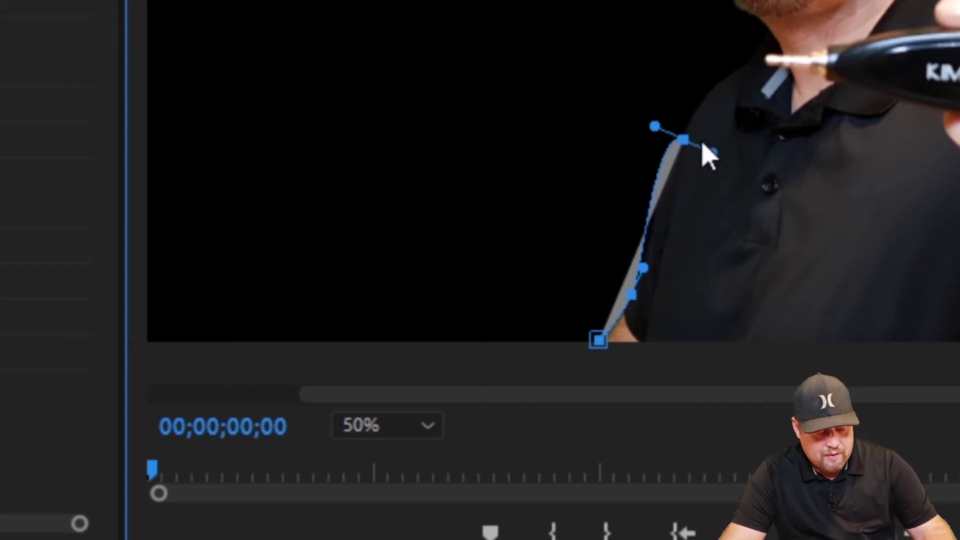
key("ctrl+z")
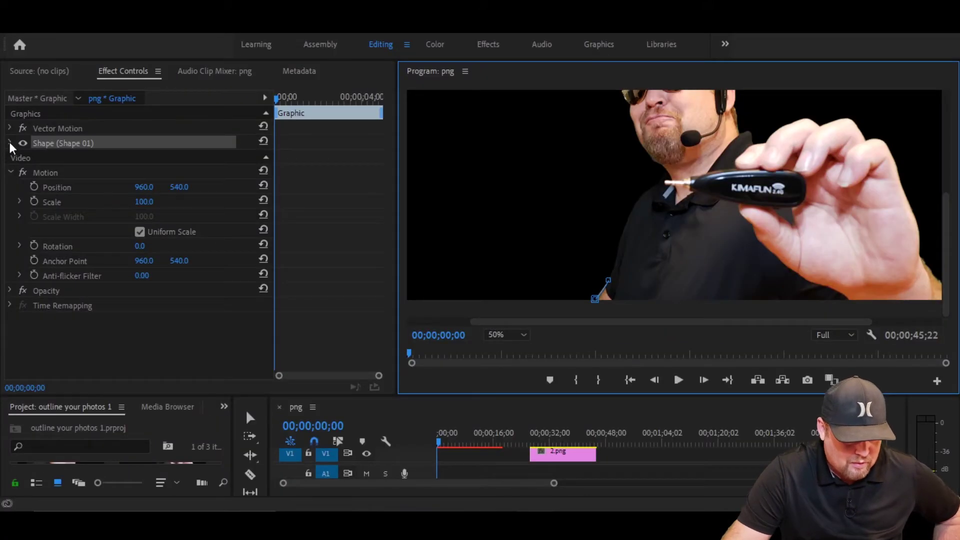
- Turn off the shape's fill and enable a white stroke with a width of 20
left_click(10, 144)
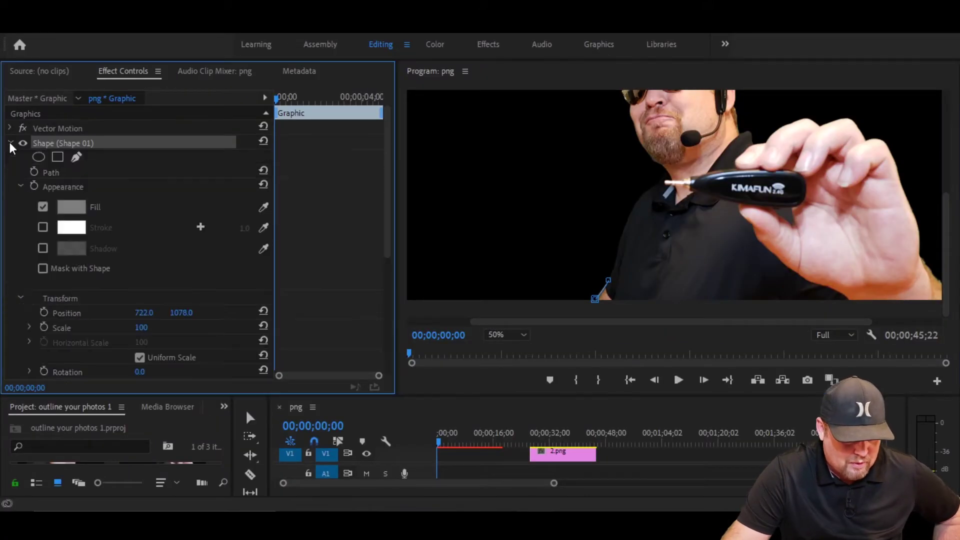
left_click(43, 229)
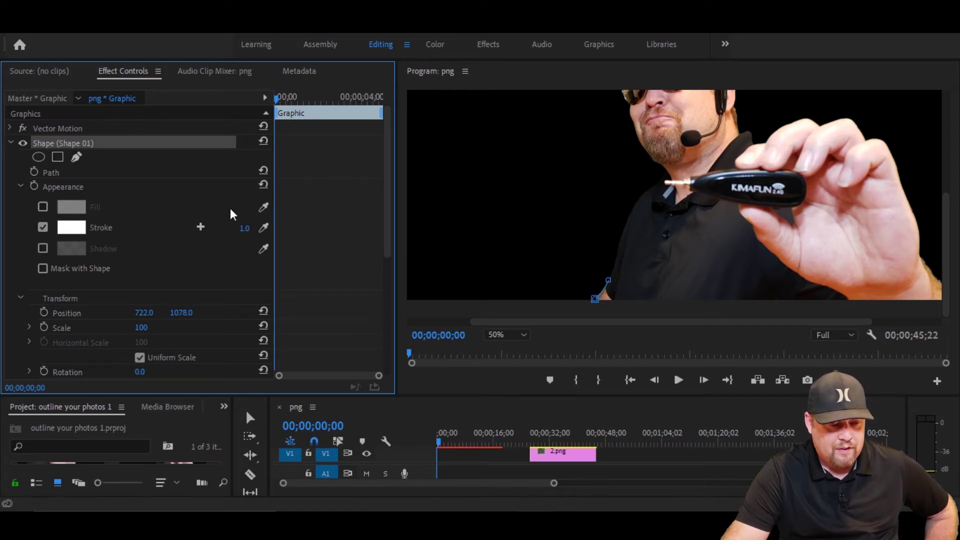
left_click(243, 231)
type("20")
key("Return")
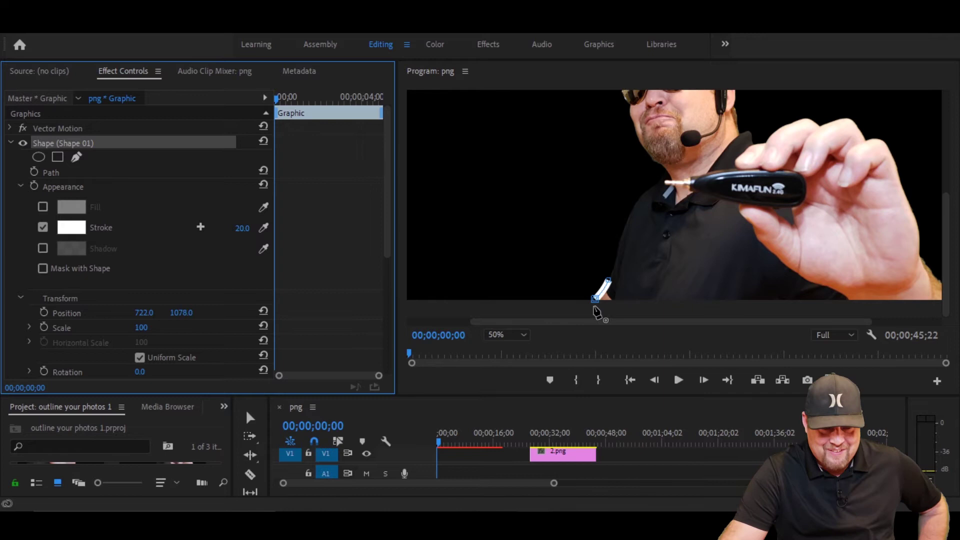
mouse_move(595, 301)
left_mouse_down()
mouse_move(587, 313)
mouse_move(592, 303)
left_mouse_up()
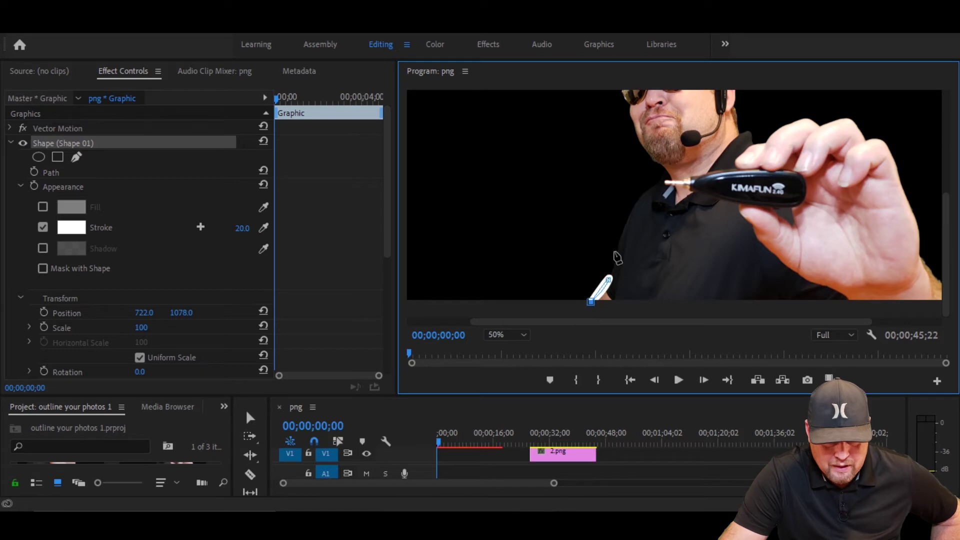
left_click(616, 258)
left_click(625, 218)
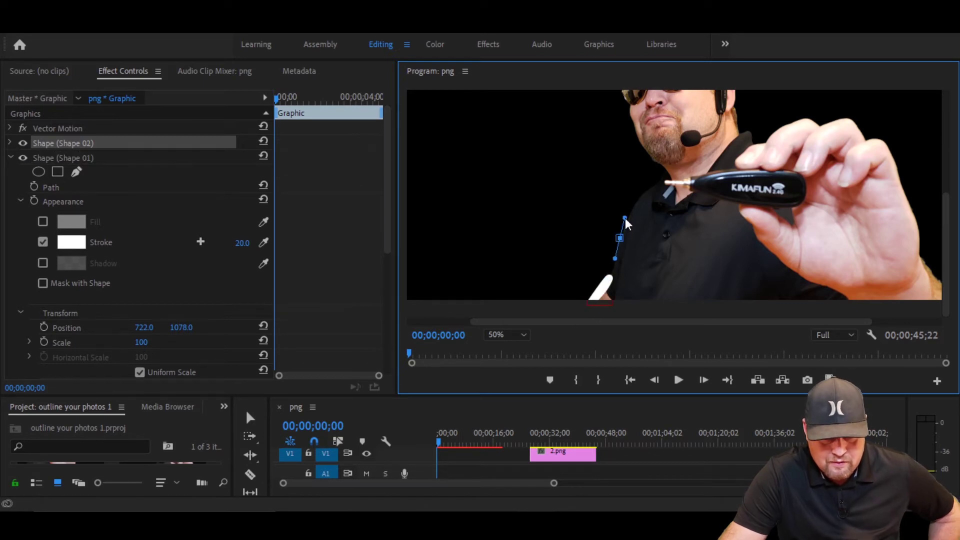
key("ctrl+z")
- Extend the Pen path up the sleeve and over the shoulder to the shirt collar, smoothing its curve along the shirt
left_click(609, 280)
left_click_drag(628, 222, 632, 213)
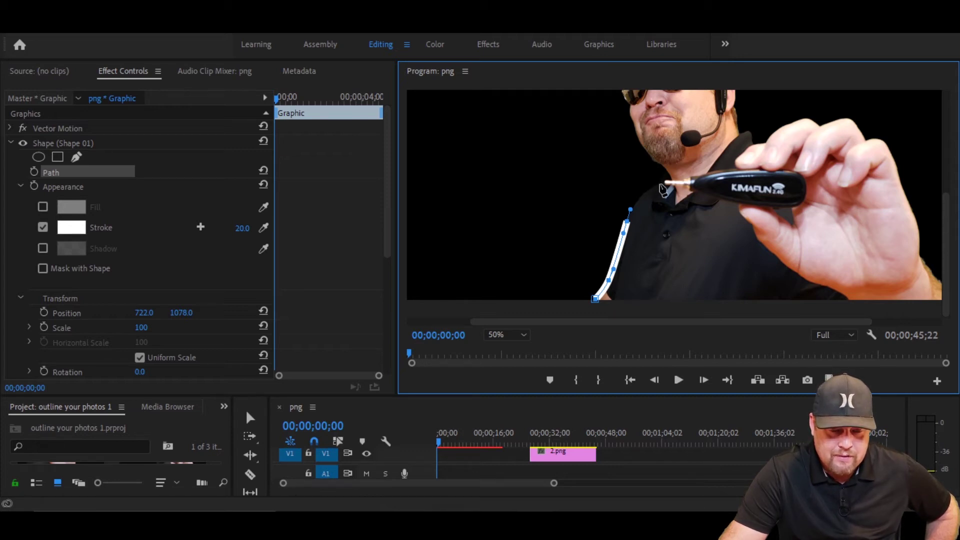
left_click(656, 173)
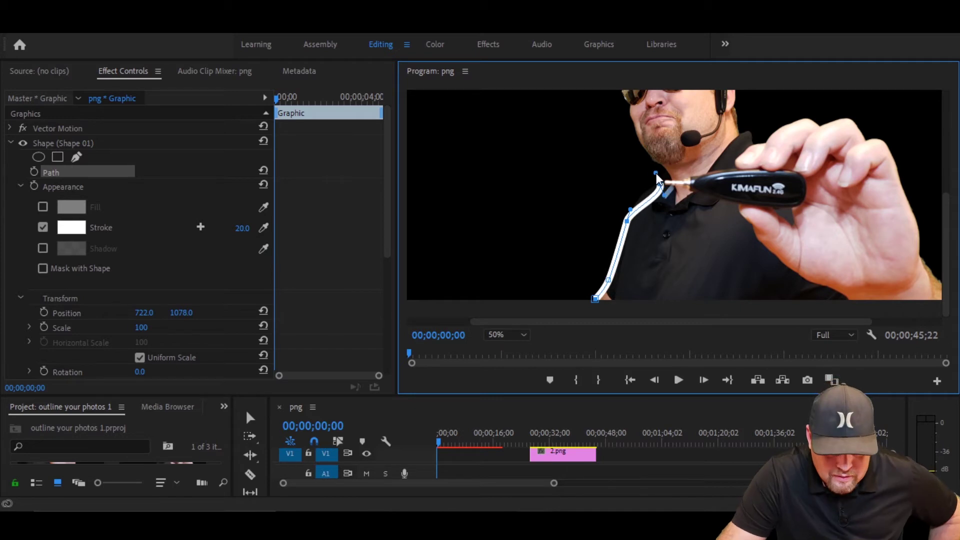
left_click_drag(658, 178, 664, 181)
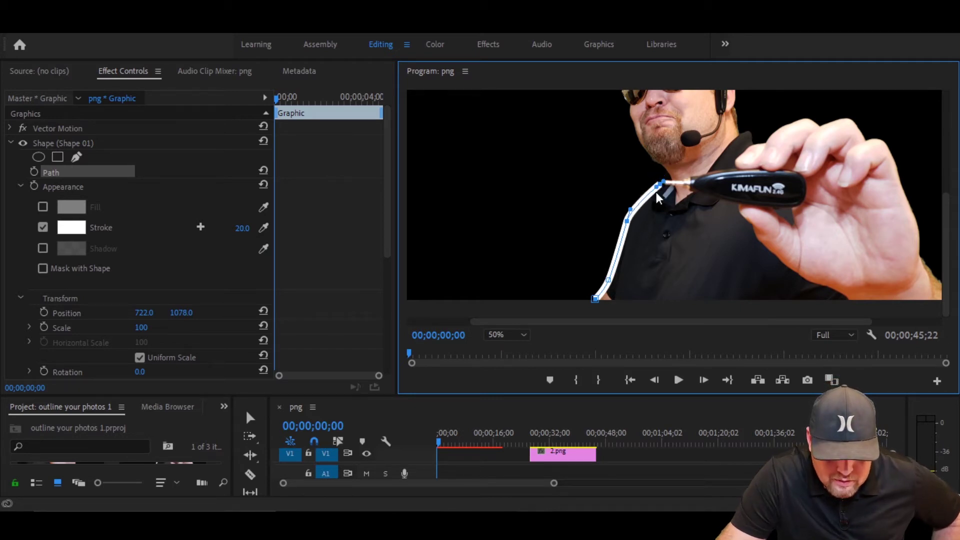
left_click_drag(631, 210, 636, 210)
left_click(660, 184)
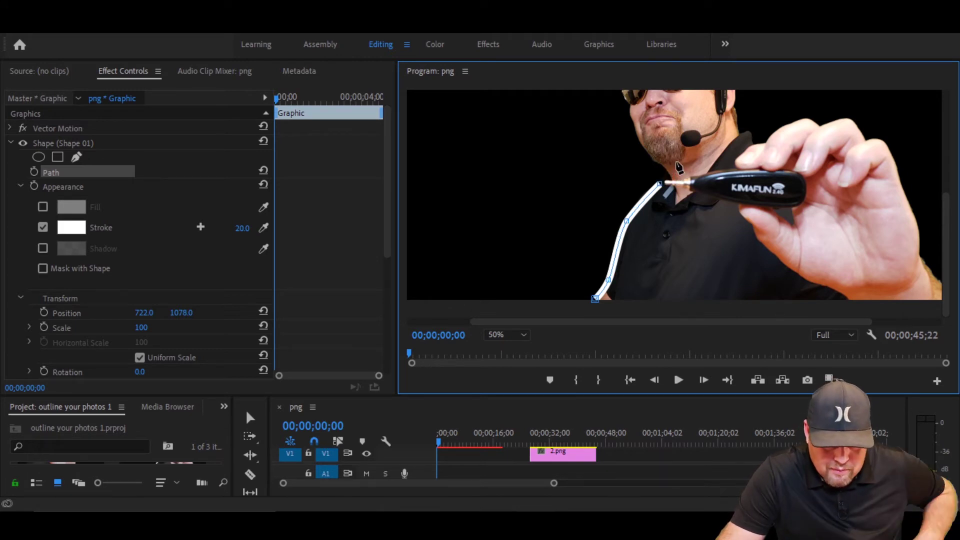
left_click_drag(677, 162, 672, 181)
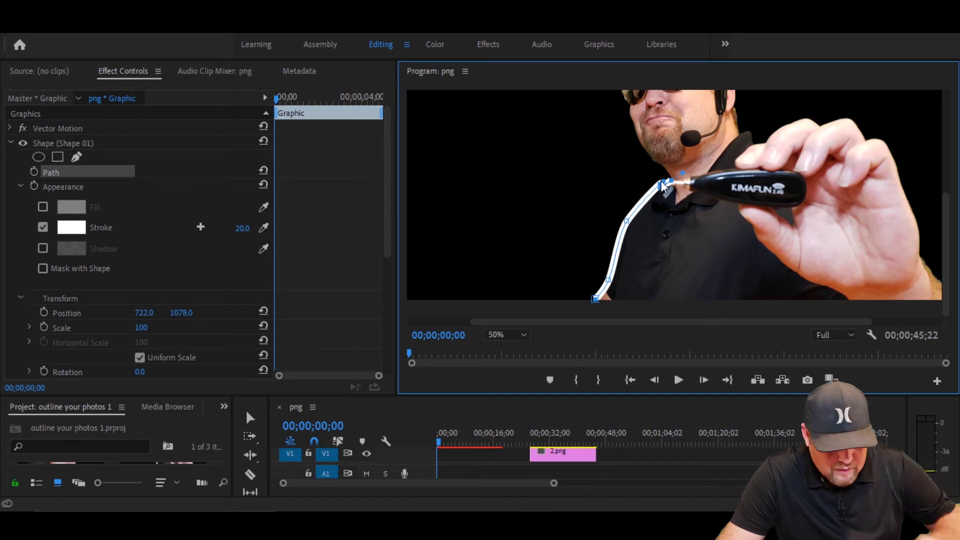
key("ctrl+z")
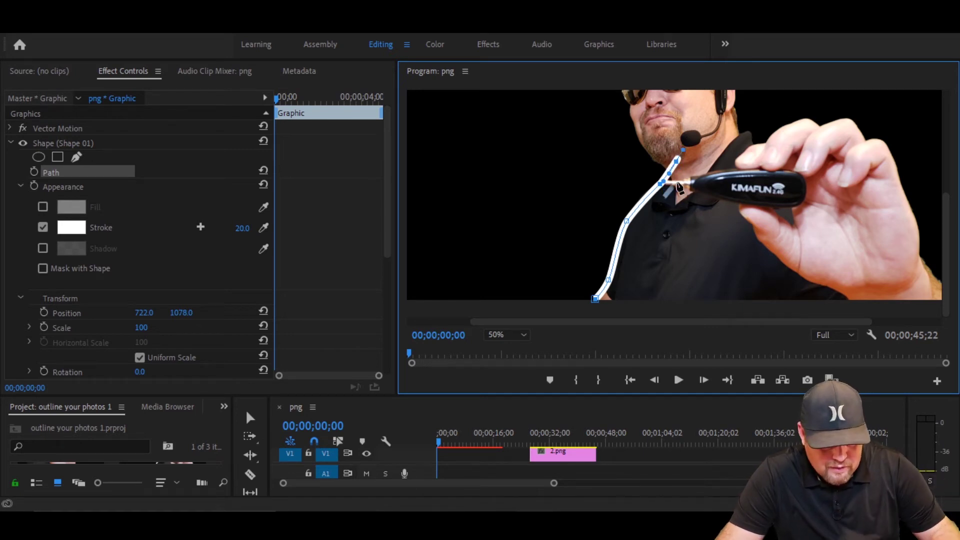
key("ctrl+z")
- Continue the path with curved points around the neck and up along the beard to the jaw
left_click(525, 338)
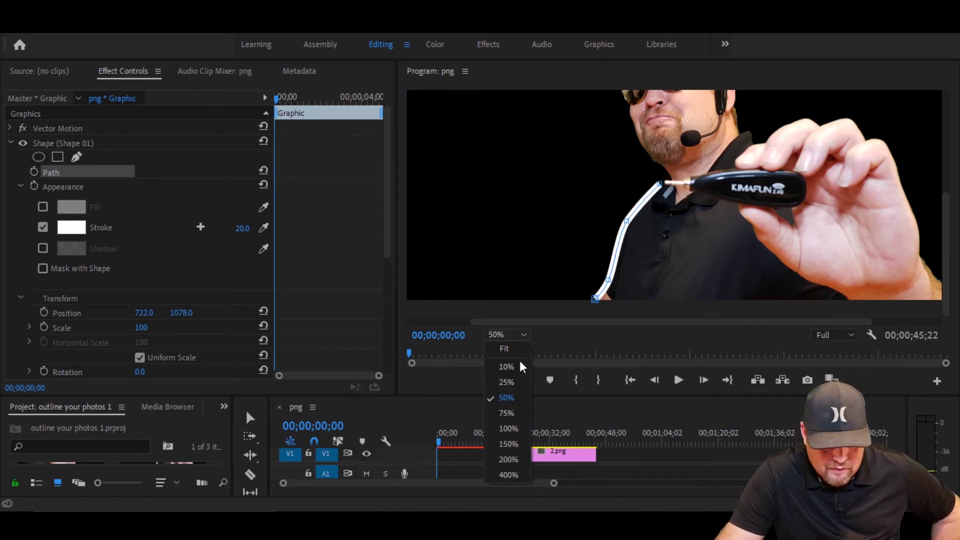
left_click(519, 406)
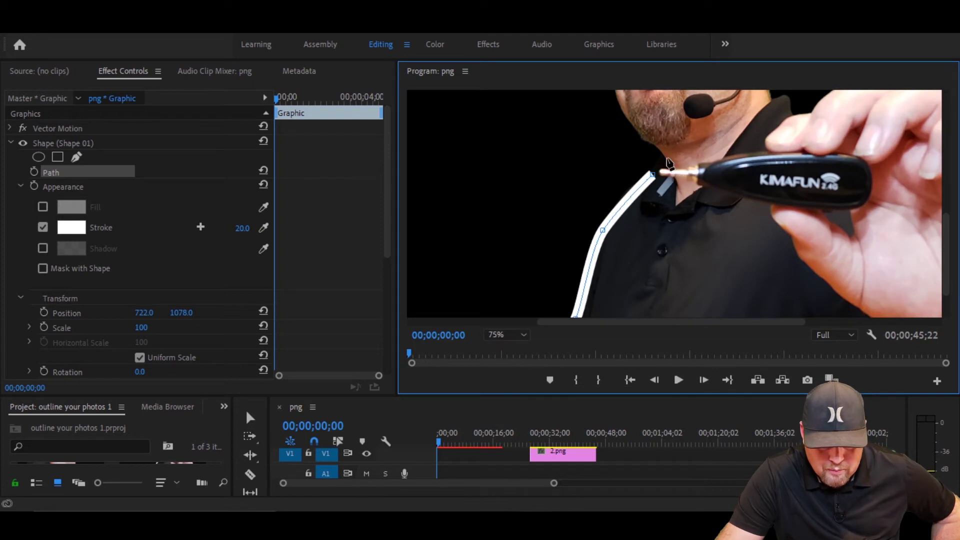
left_click_drag(668, 161, 656, 152)
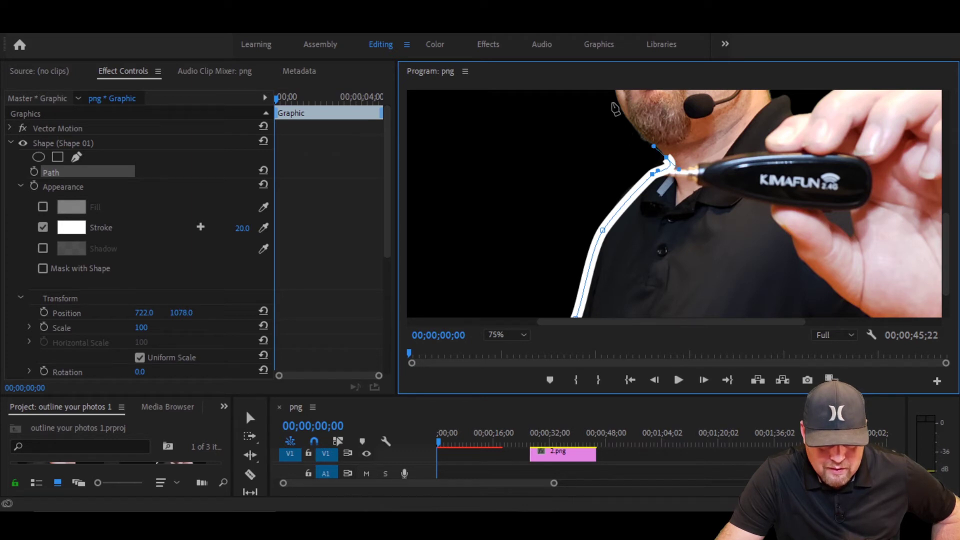
left_click_drag(615, 97, 615, 88)
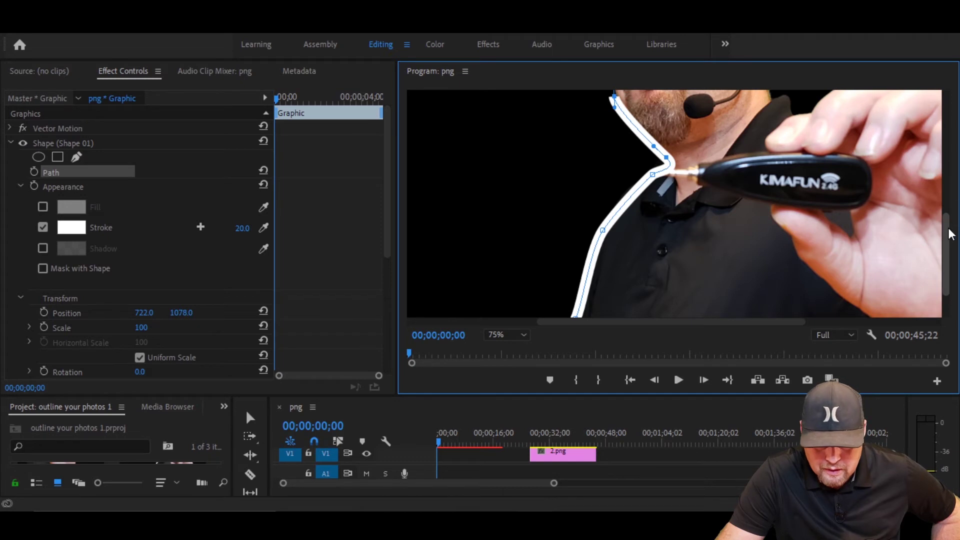
- Trace the path up the cheek, past the sunglasses and around the cap's brim
left_click_drag(948, 232, 920, 174)
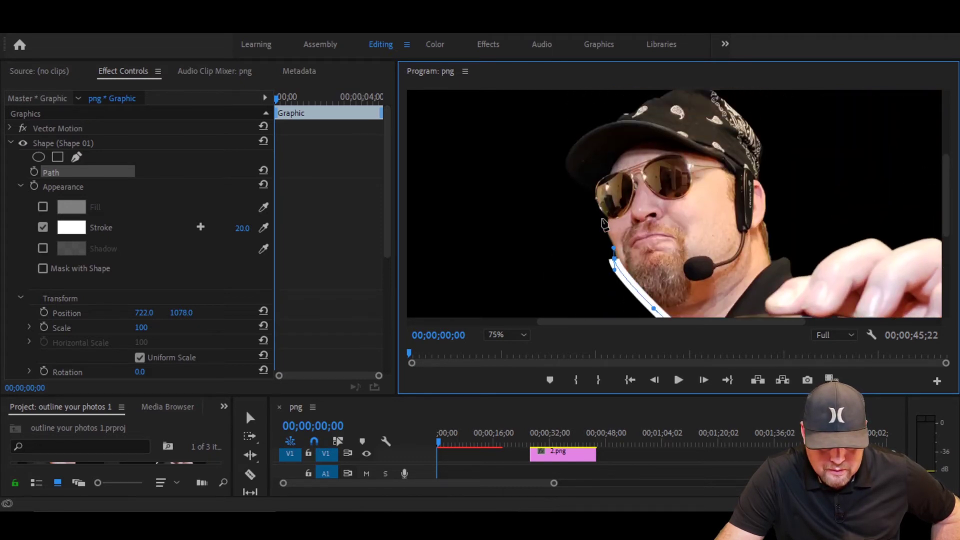
mouse_move(602, 220)
left_mouse_down()
mouse_move(610, 215)
mouse_move(583, 186)
left_mouse_up()
key("ctrl+z")
left_click(609, 239)
left_click_drag(568, 149, 608, 120)
left_click(616, 125)
key("ctrl+z")
- Trace the path over the cap's crown and down the back of the head to the neck
left_click_drag(946, 183, 946, 156)
left_click_drag(646, 175, 652, 168)
left_click_drag(696, 148, 702, 155)
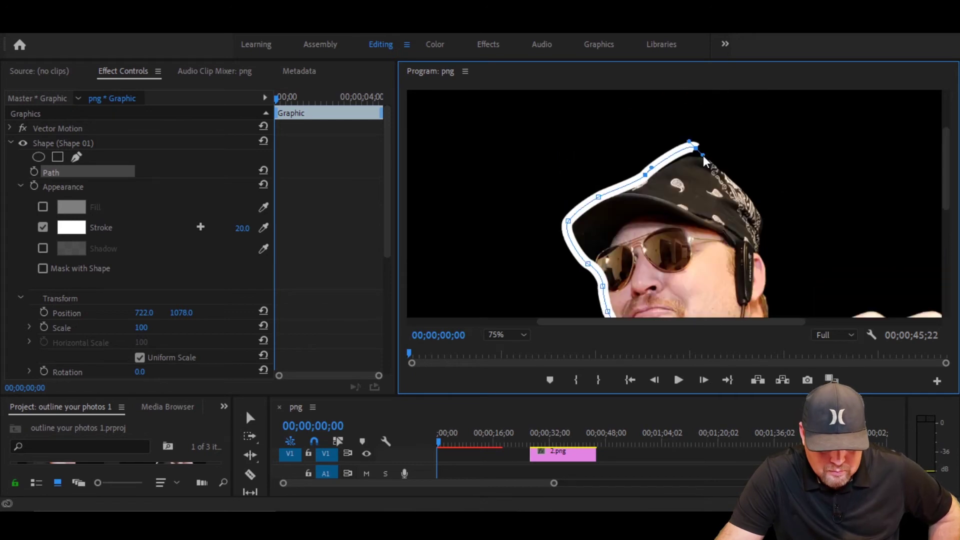
left_click_drag(751, 191, 760, 208)
left_click(762, 244)
left_click(768, 297)
- Continue the path from the neck over the shirt collar to the first finger of the raised hand
left_click_drag(945, 192, 946, 251)
left_click(772, 172)
left_click_drag(783, 164, 797, 148)
left_click_drag(796, 169, 794, 202)
key("ctrl+z")
left_click(809, 184)
- Trace the path over the knuckles of the raised hand, following the dips between the fingers
left_click_drag(856, 154, 891, 154)
left_click(894, 162)
left_click_drag(671, 322, 769, 322)
left_click_drag(727, 148, 736, 145)
left_click(763, 168)
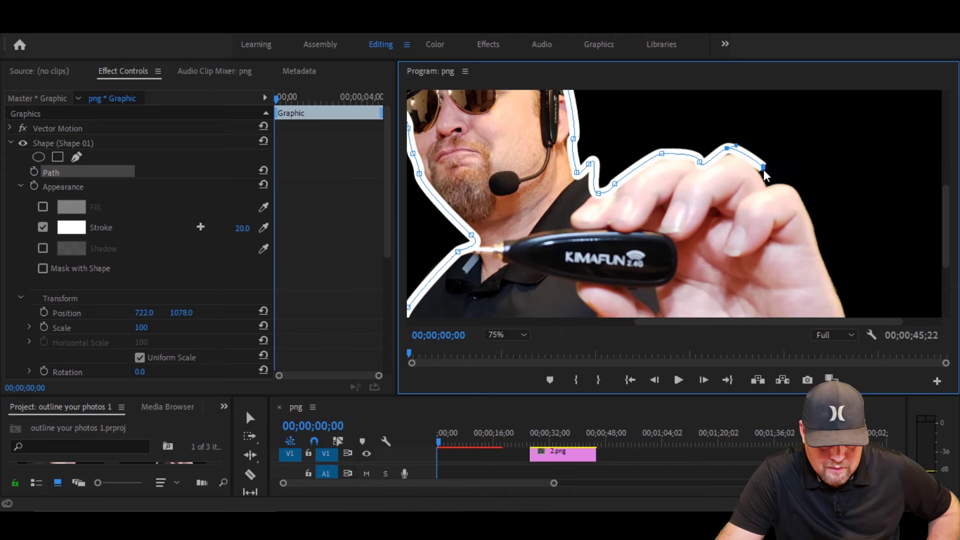
left_click(808, 193)
- Run the path down the hand's outer edge and wrist, then close it below the photo's bottom edge at the starting point
left_click_drag(947, 232, 946, 281)
left_click(840, 278)
left_click(900, 279)
left_click_drag(678, 322, 562, 322)
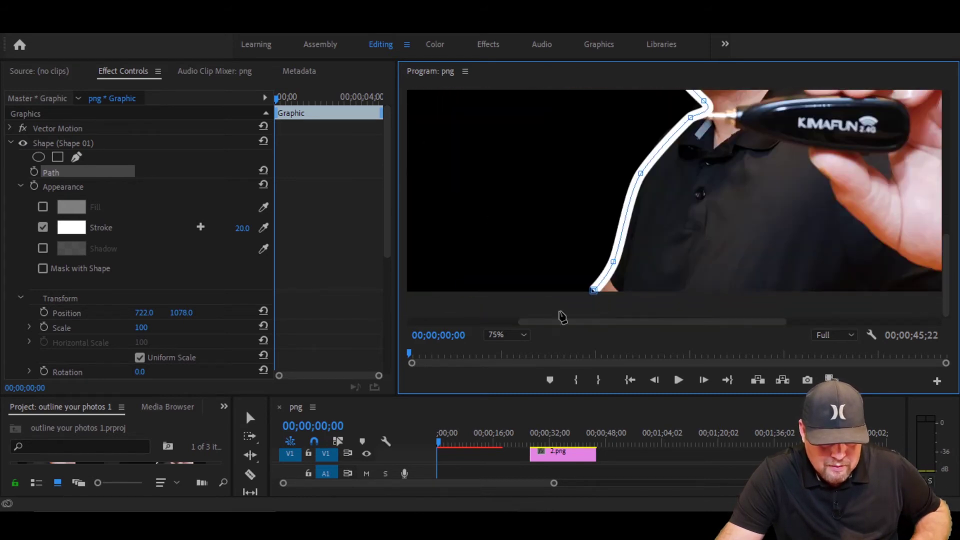
left_click(582, 300)
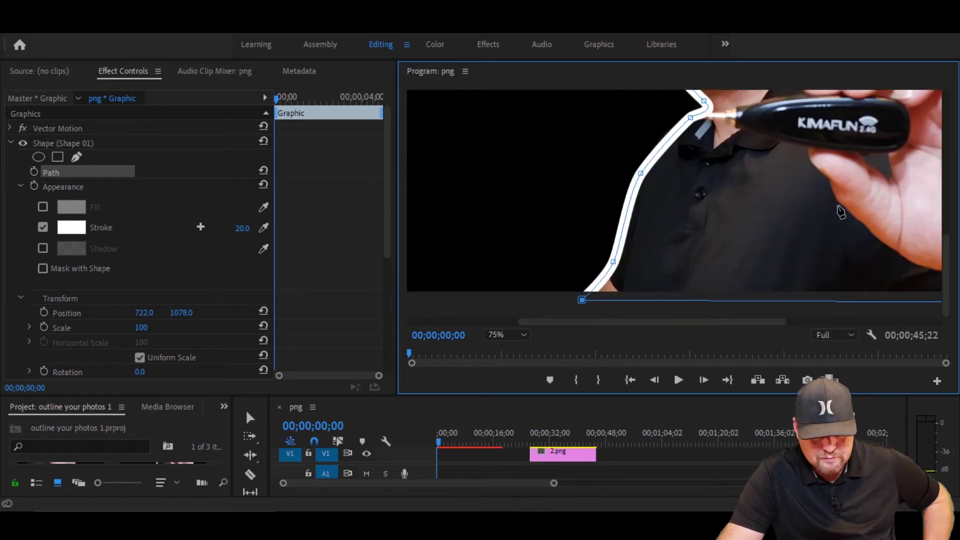
- Deselect the path and fit the whole frame in the Program monitor to check the finished outline
left_click(17, 241)
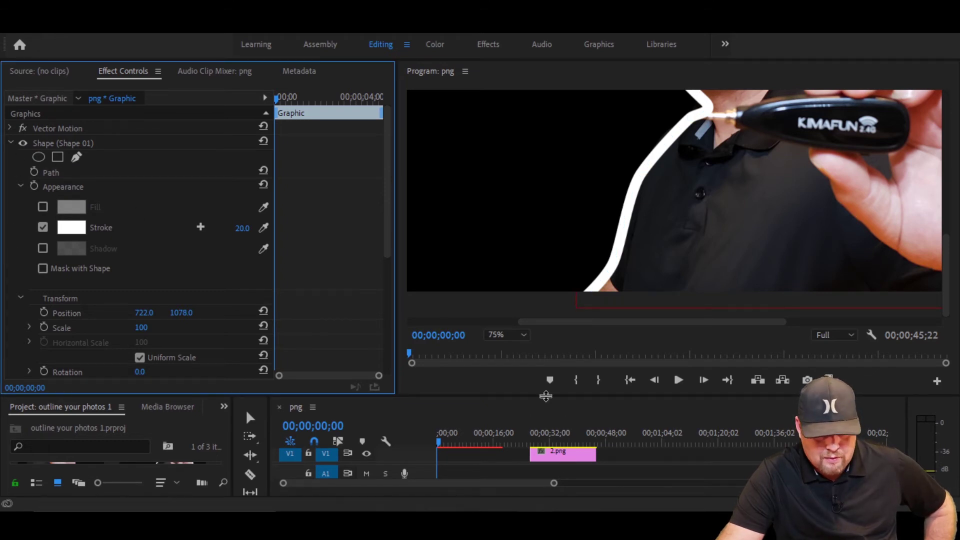
left_click(520, 336)
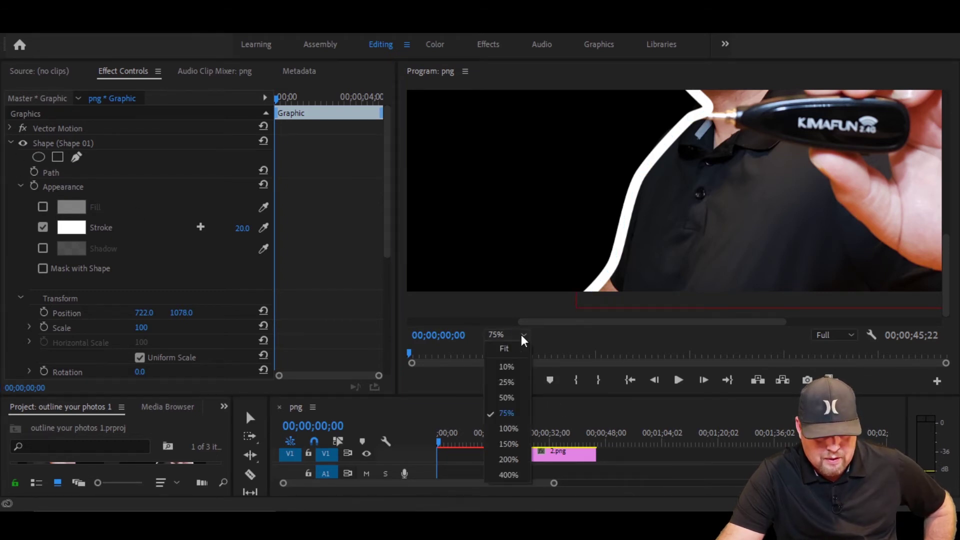
left_click(517, 350)
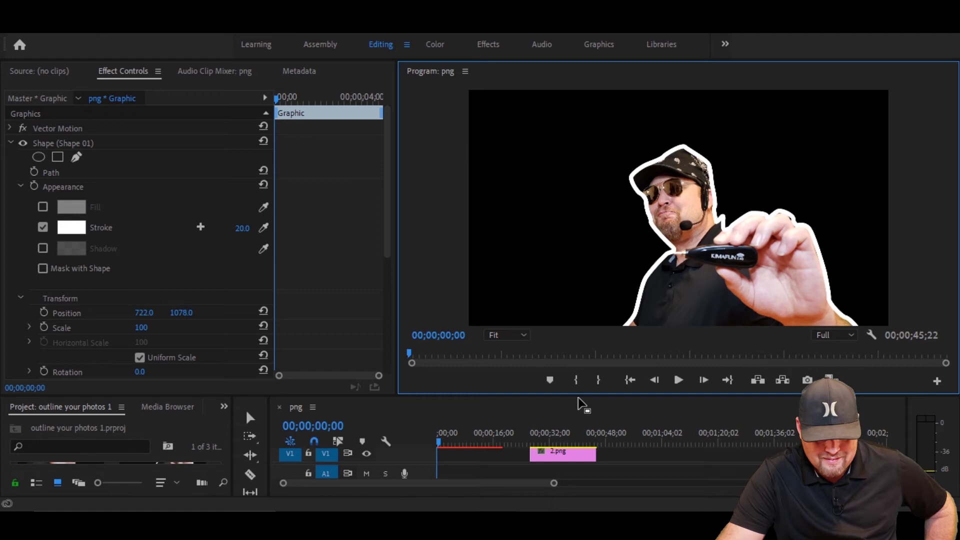
- Reselect the shape's path and reshape its points and curves over the knuckles and shirt collar
left_click(51, 173)
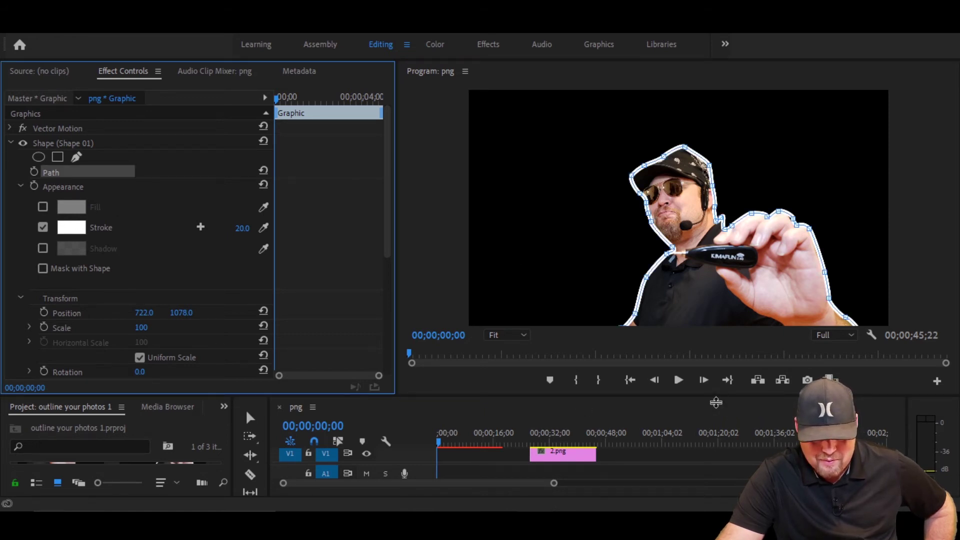
left_click_drag(716, 398, 683, 476)
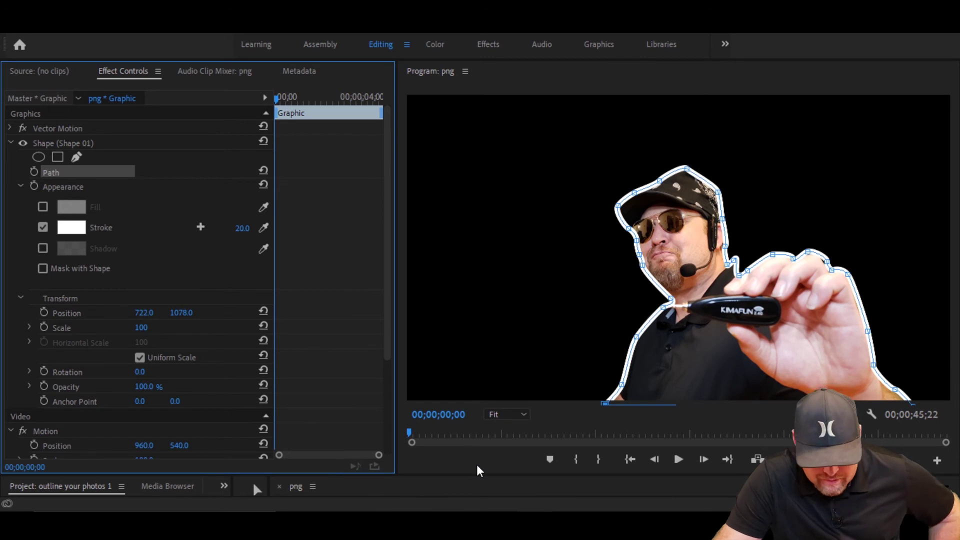
left_click(523, 415)
left_click(520, 355)
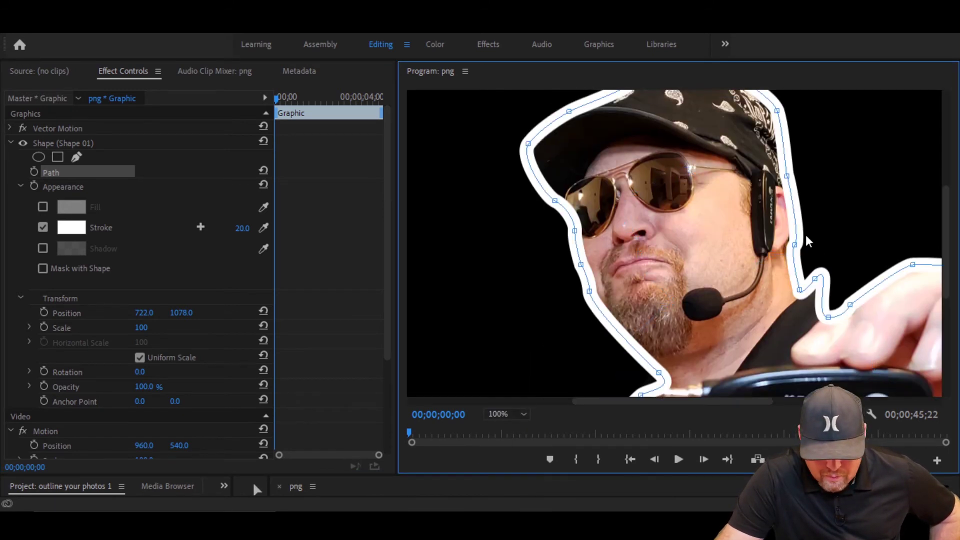
left_click_drag(717, 403, 827, 404)
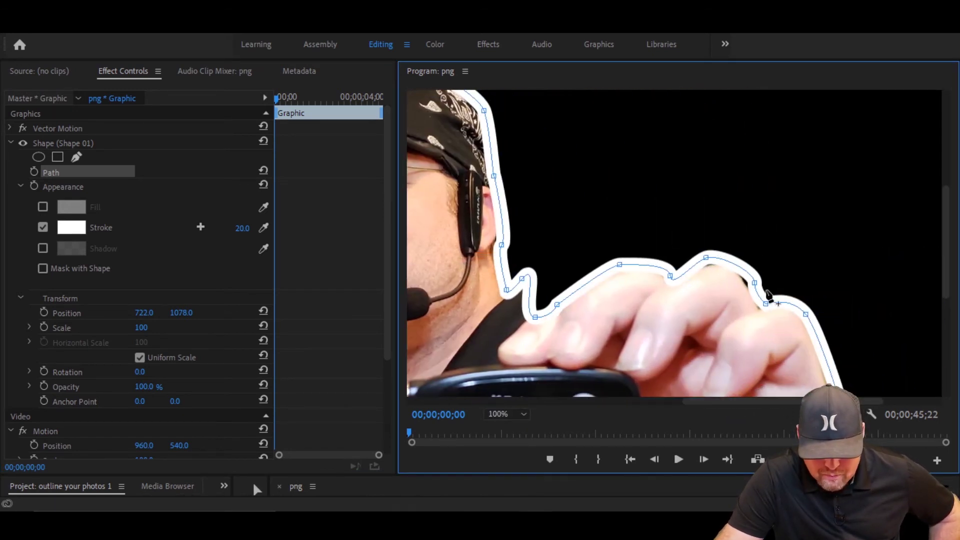
left_click_drag(755, 283, 757, 295)
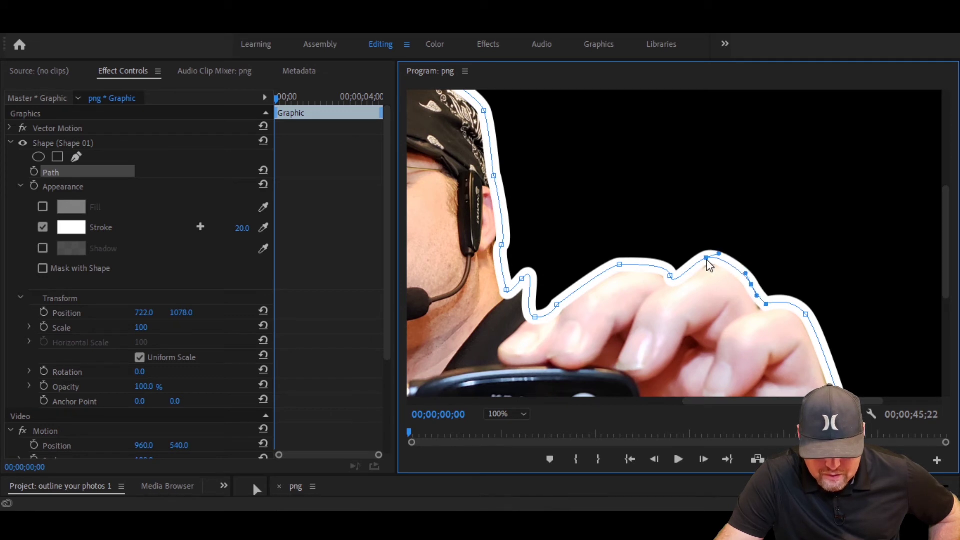
left_click_drag(707, 260, 710, 263)
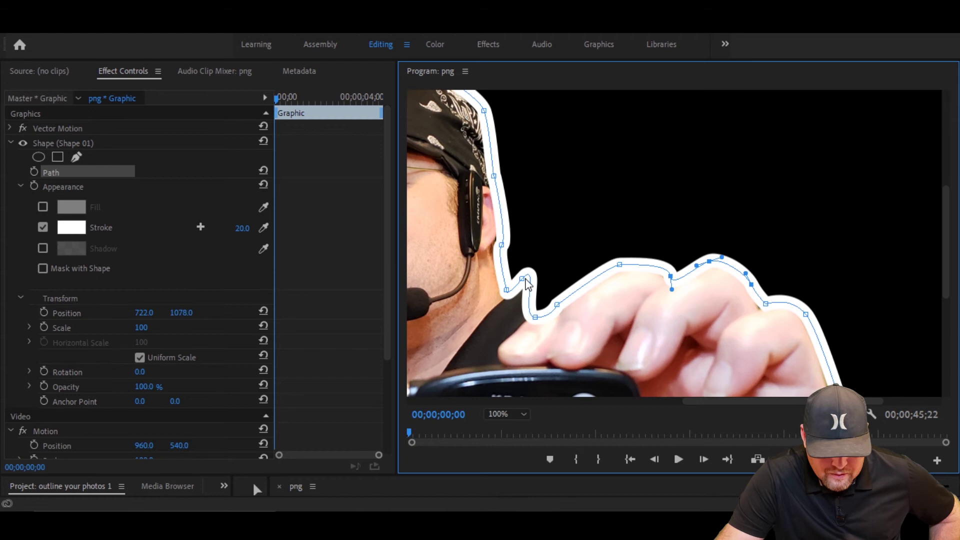
mouse_move(528, 284)
left_mouse_down()
mouse_move(543, 258)
mouse_move(552, 275)
mouse_move(508, 299)
mouse_move(532, 284)
left_mouse_up()
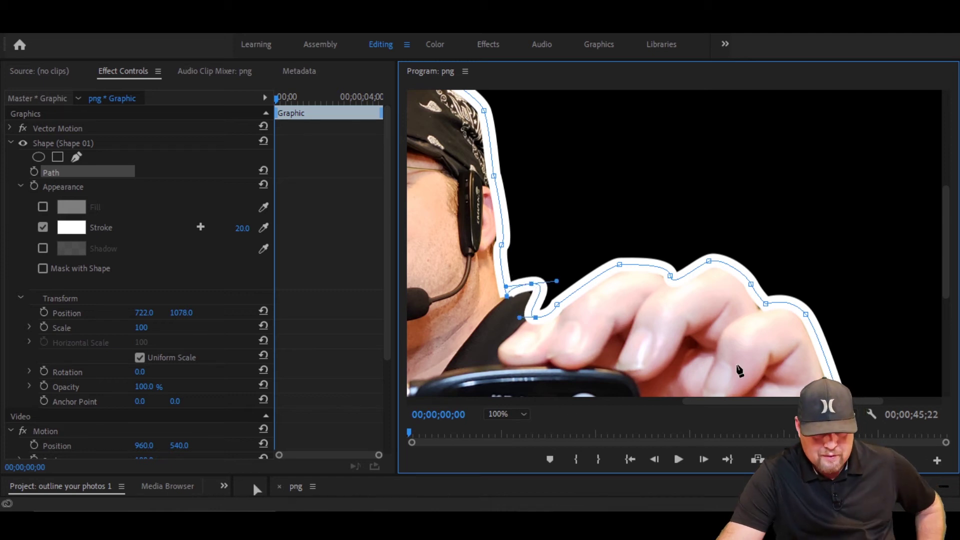
- Refine the path's points and curve handles beside the sunglasses and along the cap's brim
left_click_drag(725, 403, 678, 403)
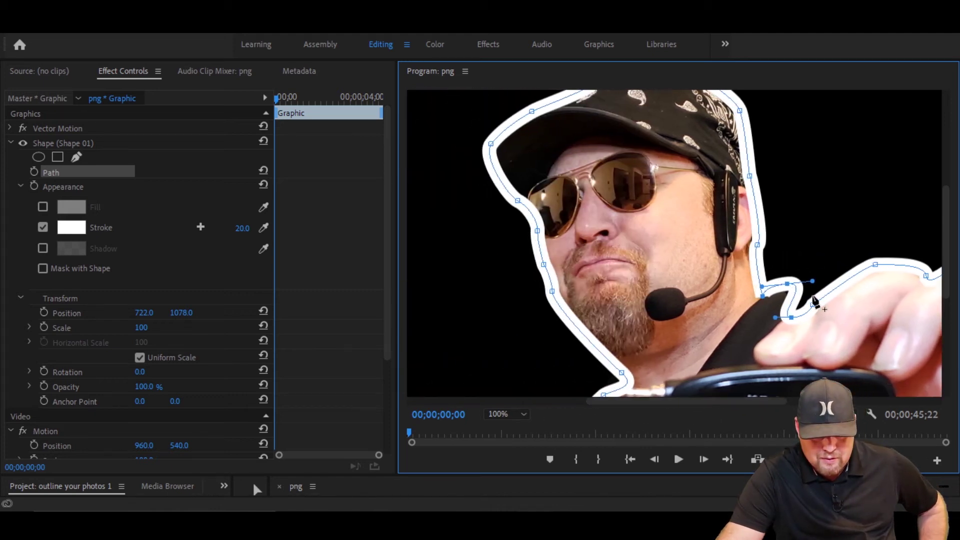
left_click_drag(947, 264, 947, 239)
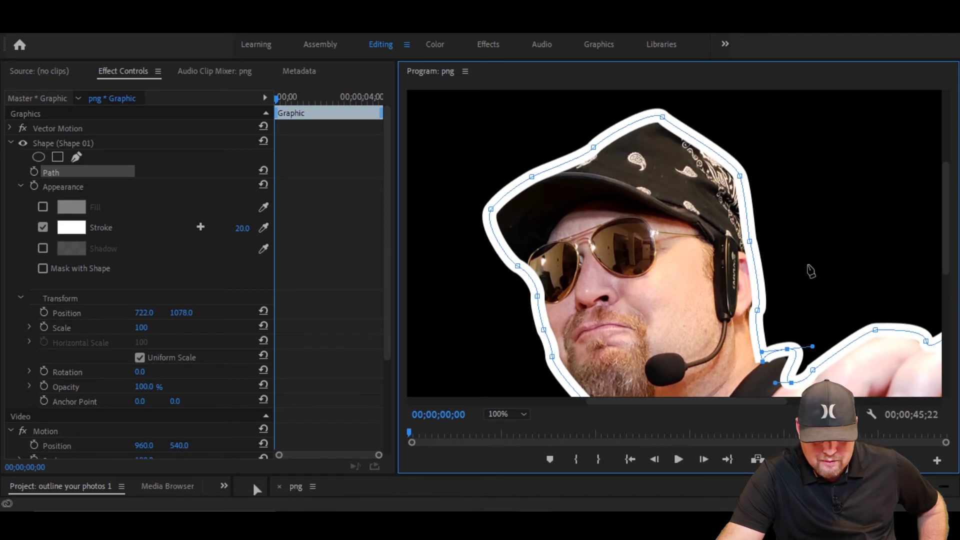
left_click_drag(537, 297, 536, 309)
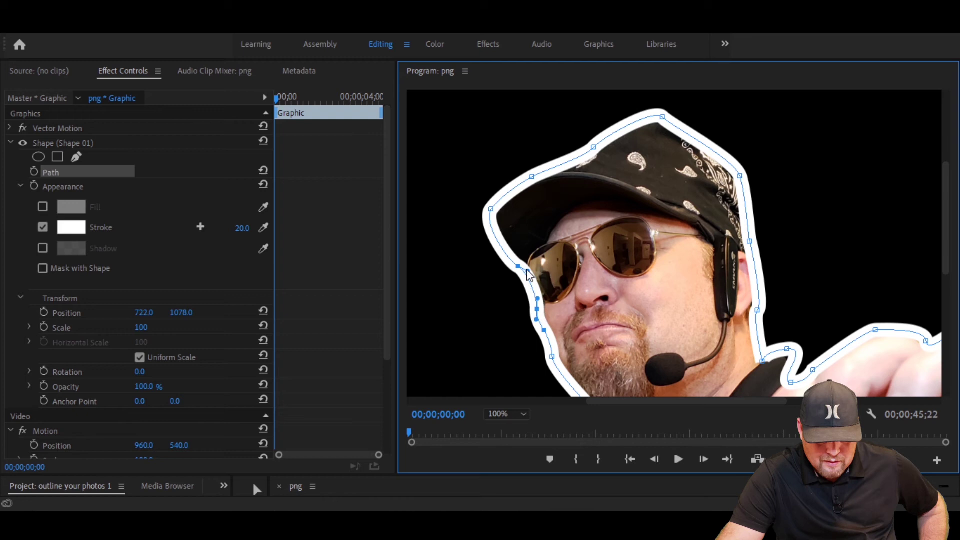
left_click_drag(527, 269, 523, 274)
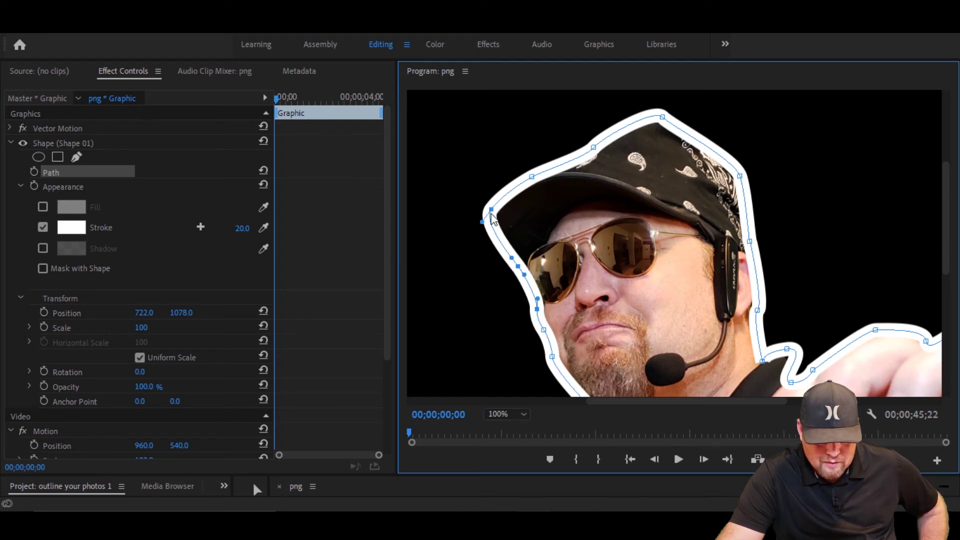
mouse_move(490, 213)
left_mouse_down()
mouse_move(480, 199)
mouse_move(478, 222)
mouse_move(491, 196)
mouse_move(492, 215)
left_mouse_up()
left_click_drag(519, 185, 518, 179)
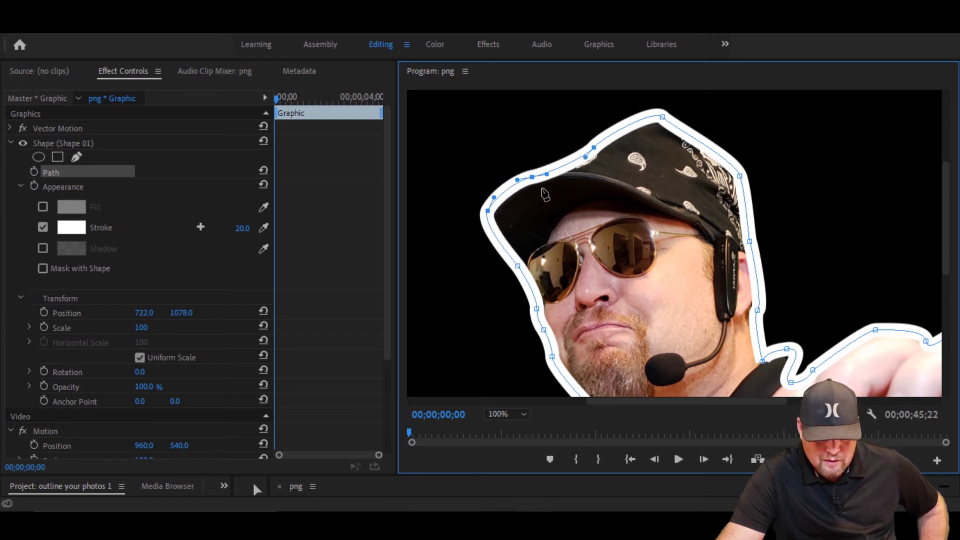
- Inspect the outline along the photo's lower edge, deselect the path, and fit the whole frame in the Program monitor
left_click_drag(945, 233, 926, 369)
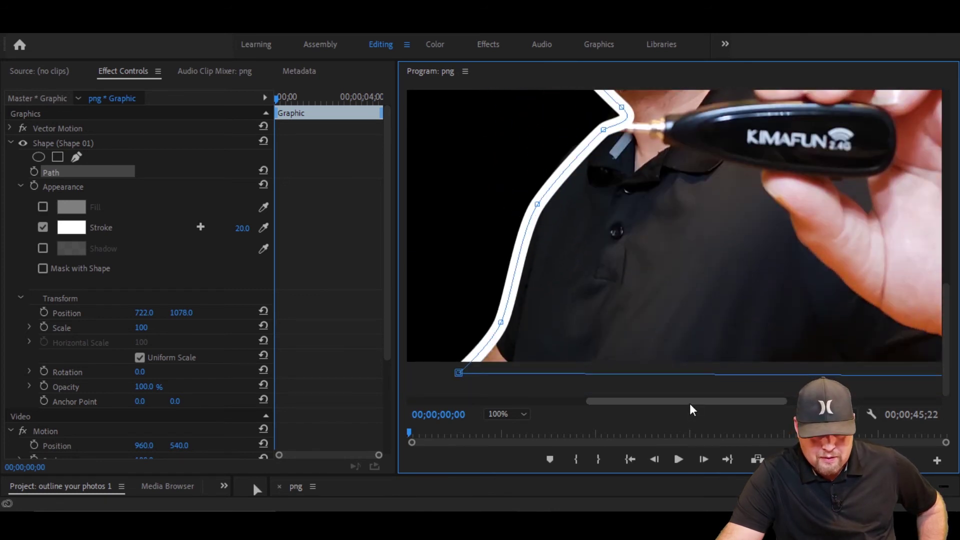
left_click_drag(690, 404, 592, 405)
left_click(20, 230)
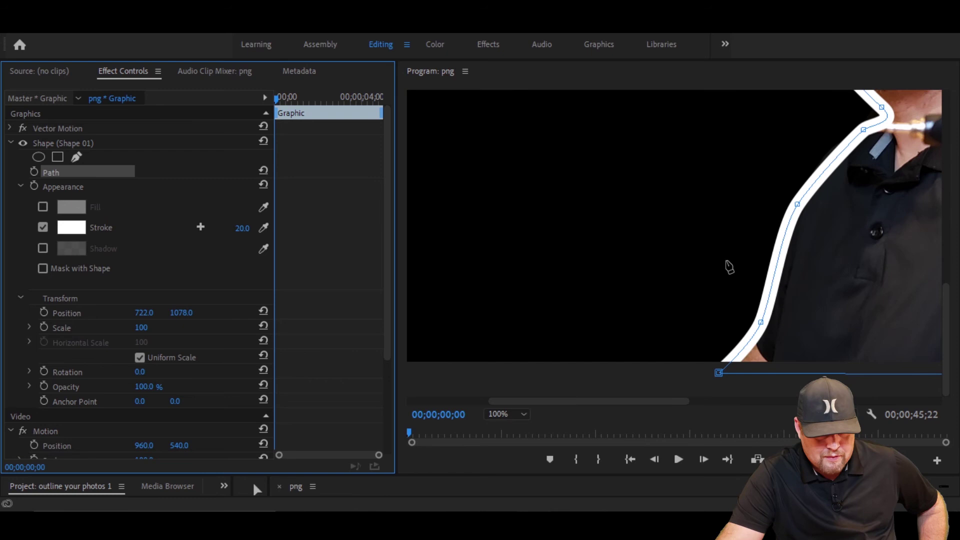
left_click(46, 143)
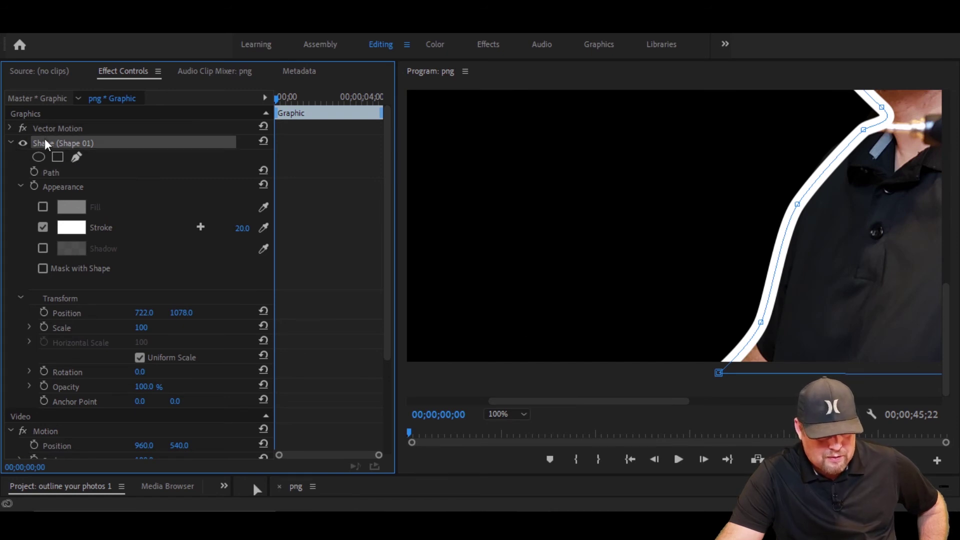
left_click(17, 236)
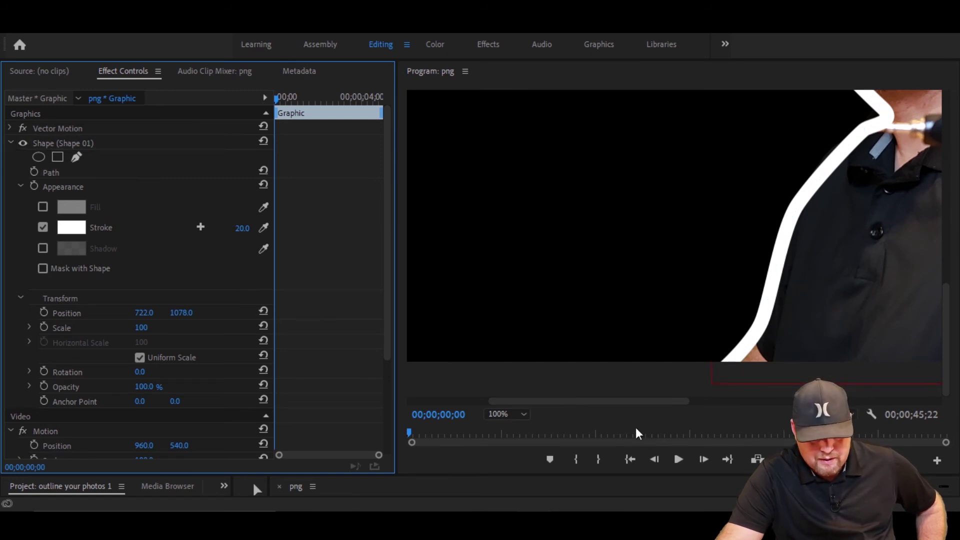
left_click(524, 415)
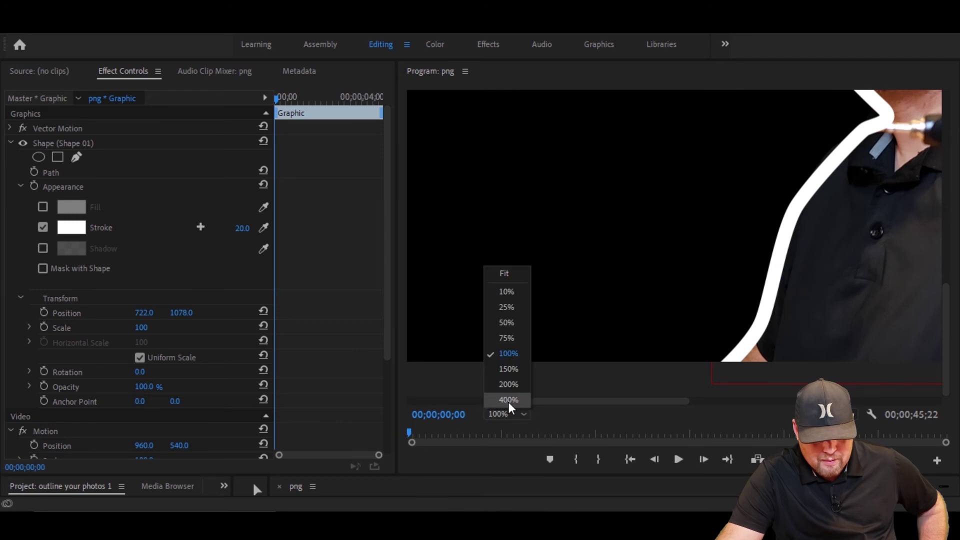
left_click(521, 272)
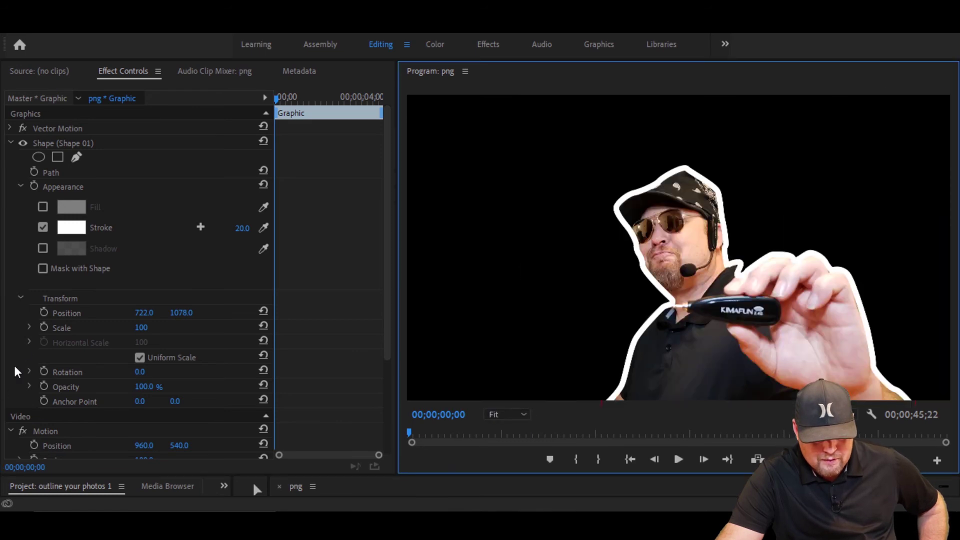
left_click(14, 284)
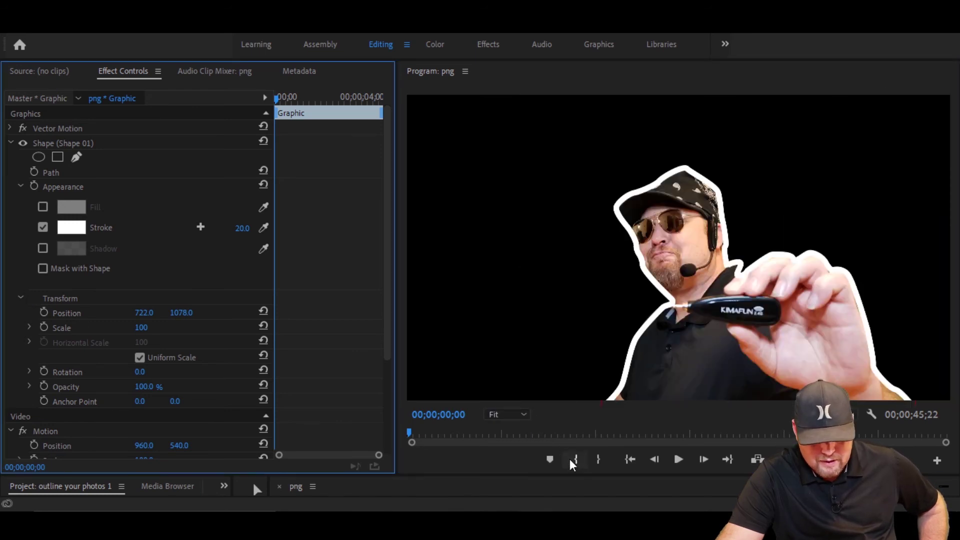
- Move the 2.png background clip on V1 to the start of the sequence, directly beneath the png.png cutout
left_click_drag(569, 475, 603, 284)
left_click(560, 399)
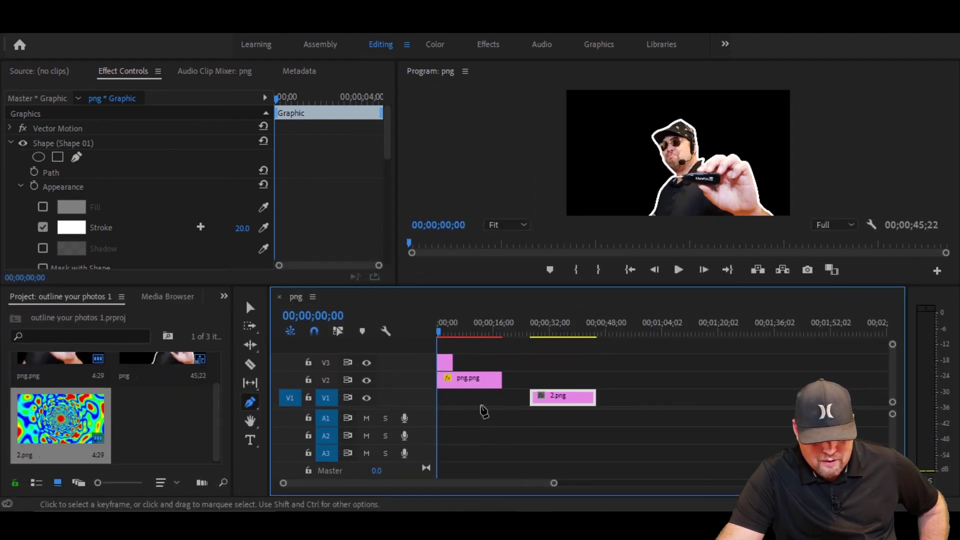
left_click(249, 308)
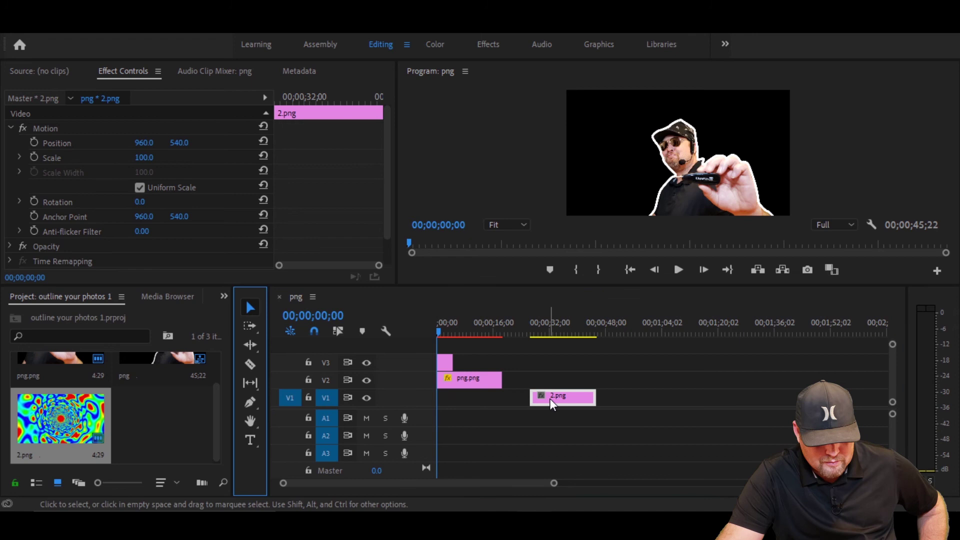
left_click_drag(552, 403, 459, 399)
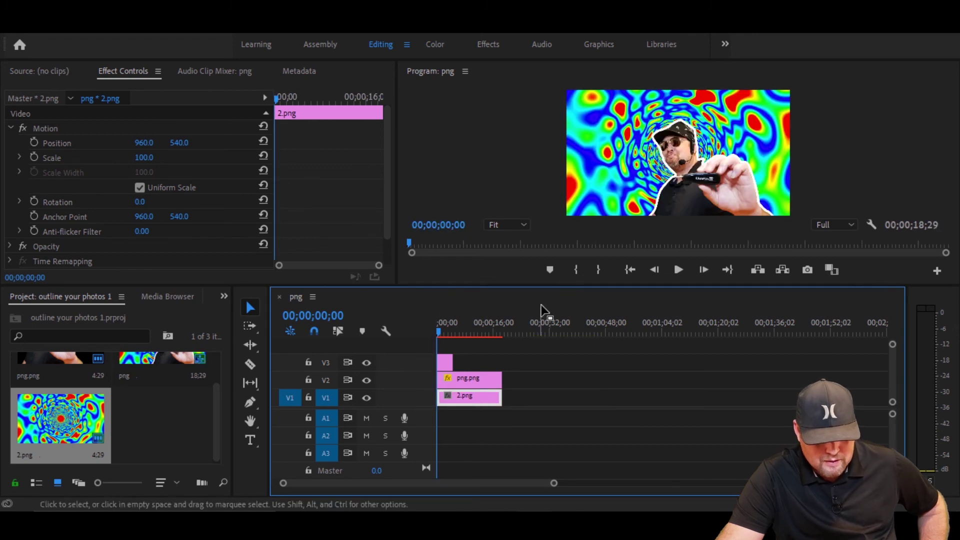
- Select the outline graphic on V3, enlarge the Program monitor, and sample yellow and blue stroke colours from the background
left_click(445, 363)
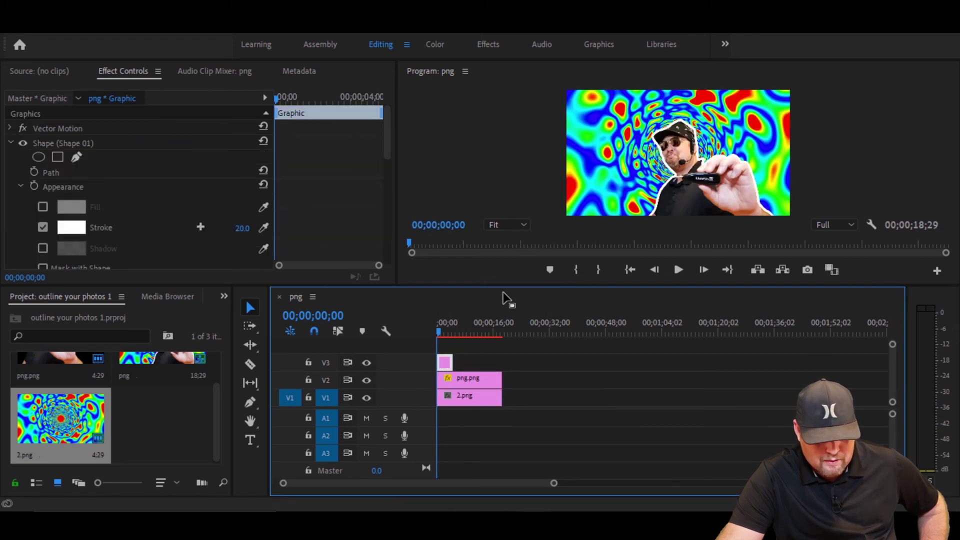
left_click_drag(496, 286, 435, 445)
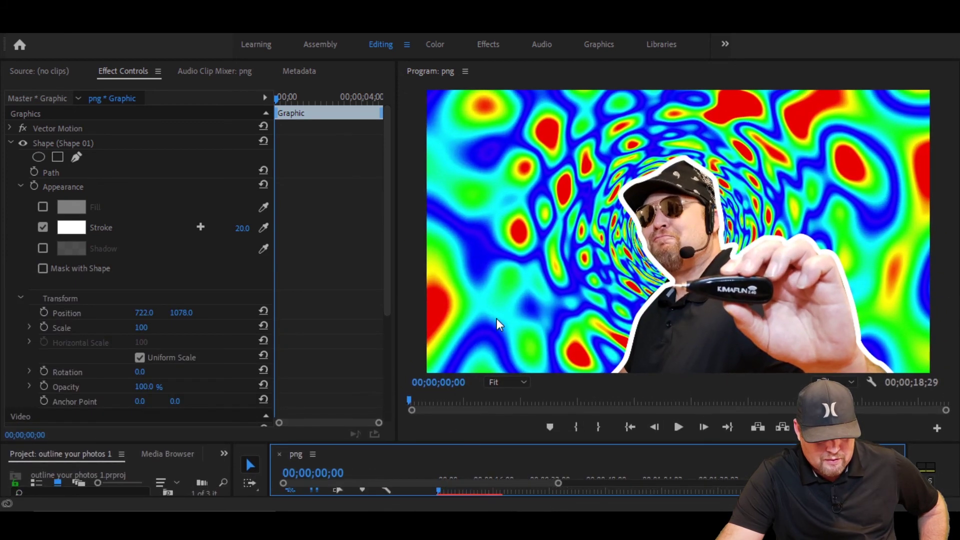
left_click(263, 228)
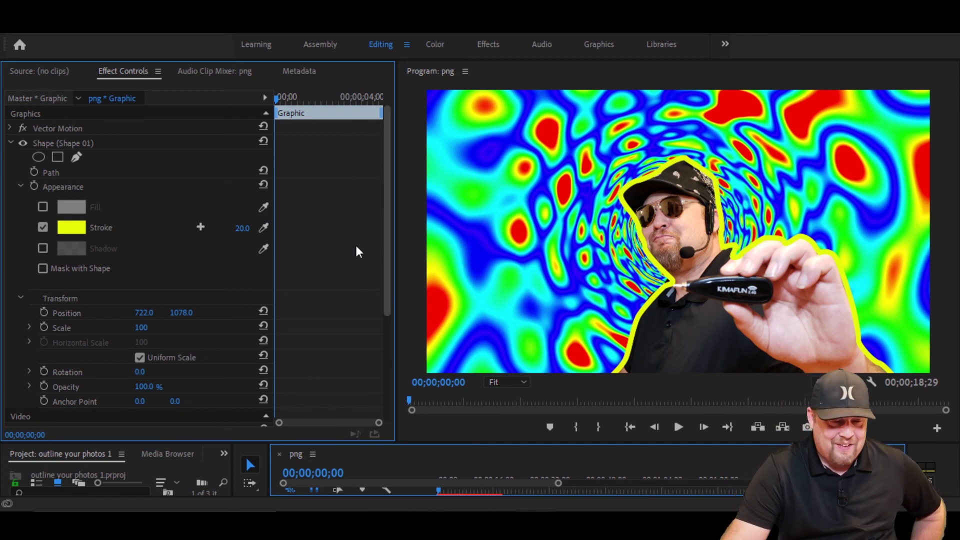
left_click(263, 228)
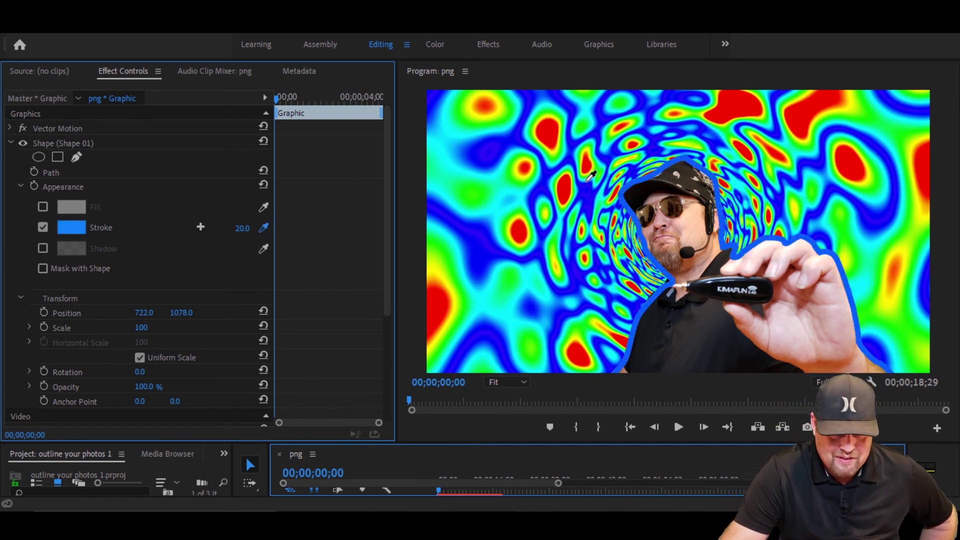